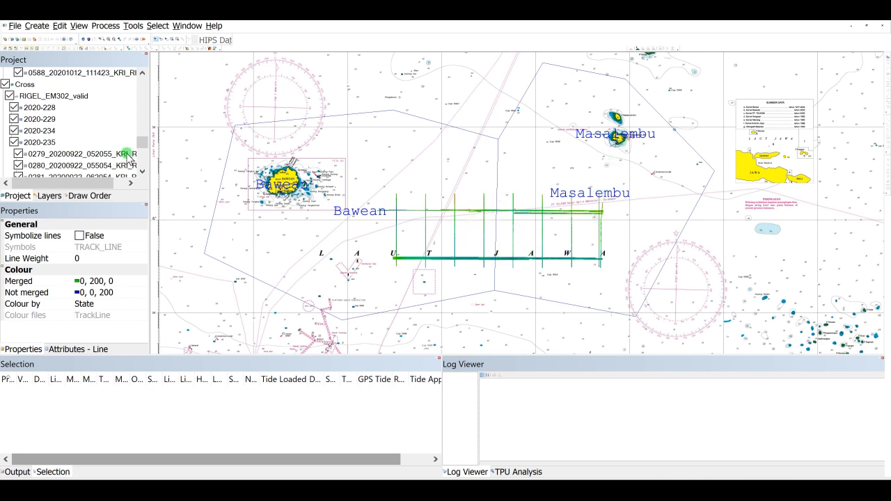
Step: Collapse the Utama and Cross projects in the project tree and select Utama
left_click_drag(140, 144, 145, 83)
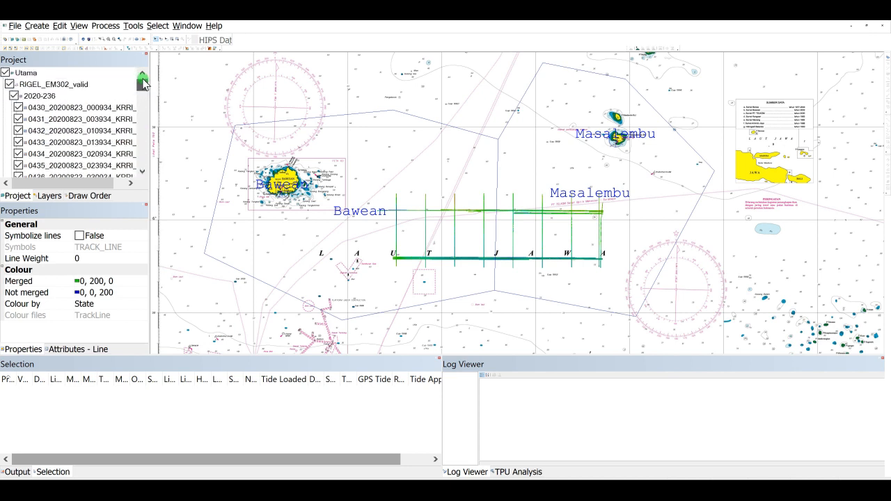
left_click(36, 98)
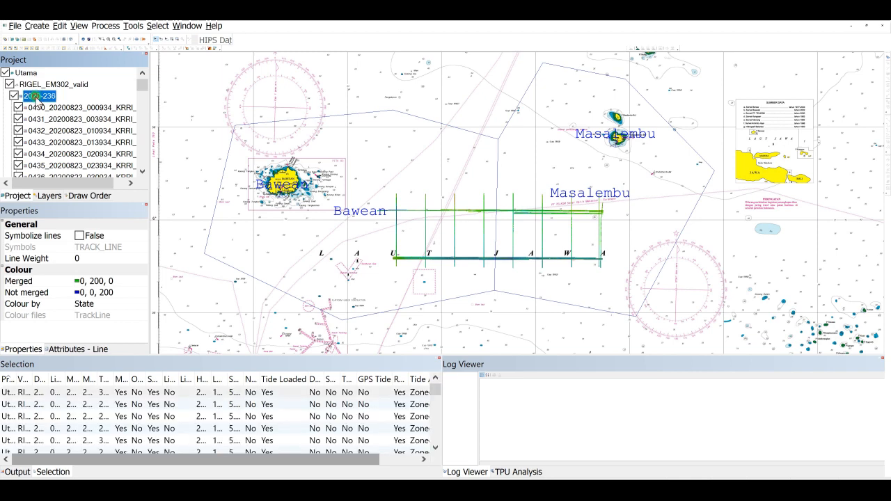
double_click(39, 94)
left_click(38, 85)
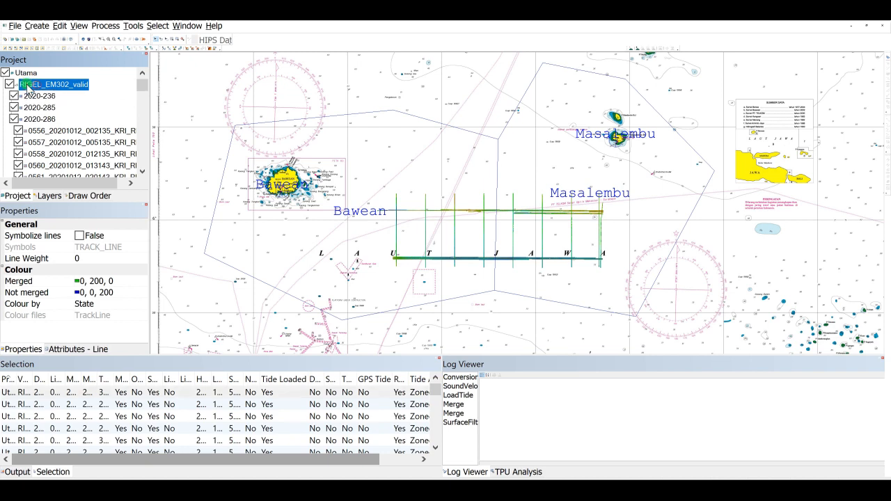
double_click(26, 86)
left_click(27, 96)
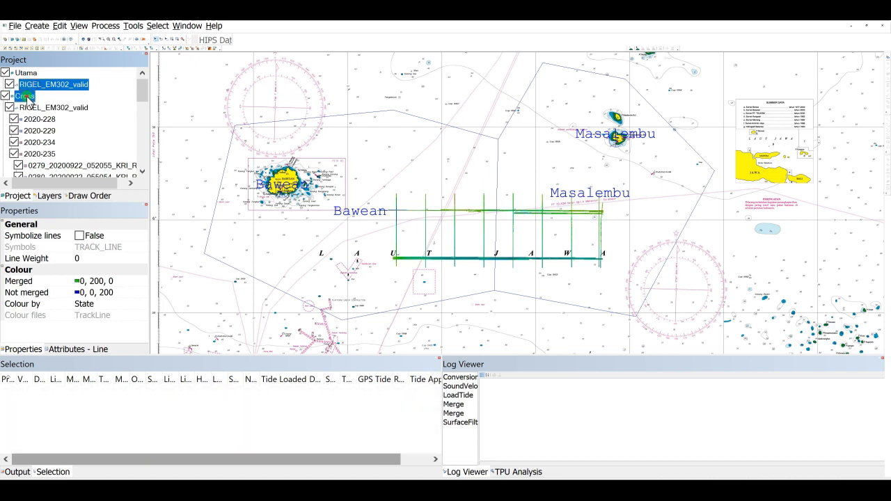
double_click(28, 97)
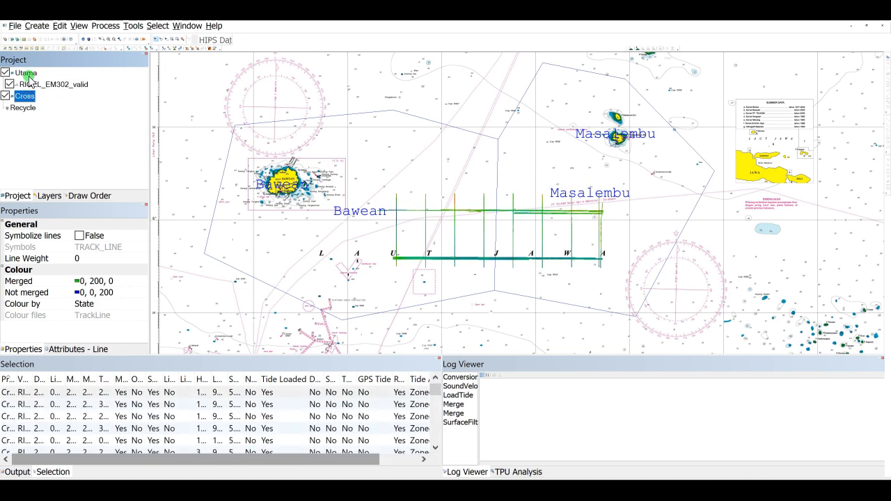
left_click(28, 74, "ctrl")
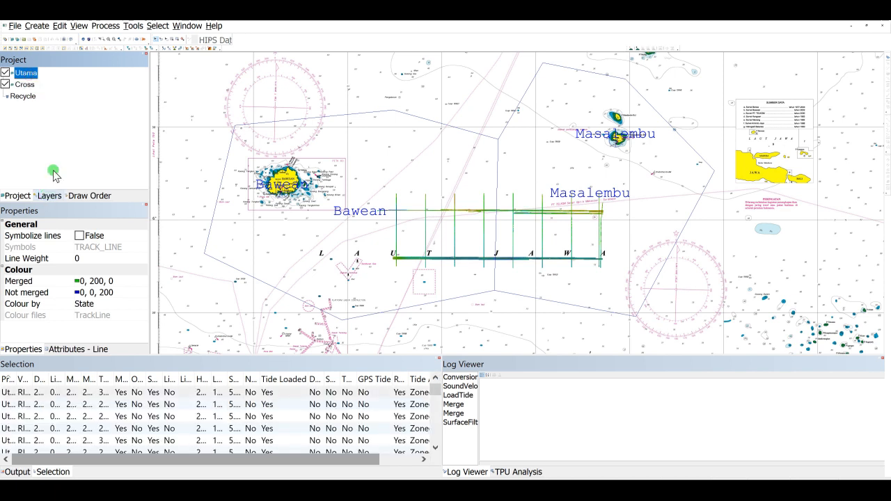
Step: Select the Laut_Jawa_Segmen_7_2020 layer and examine the Bawean and Masalembu tide zones on the chart
left_click(48, 197)
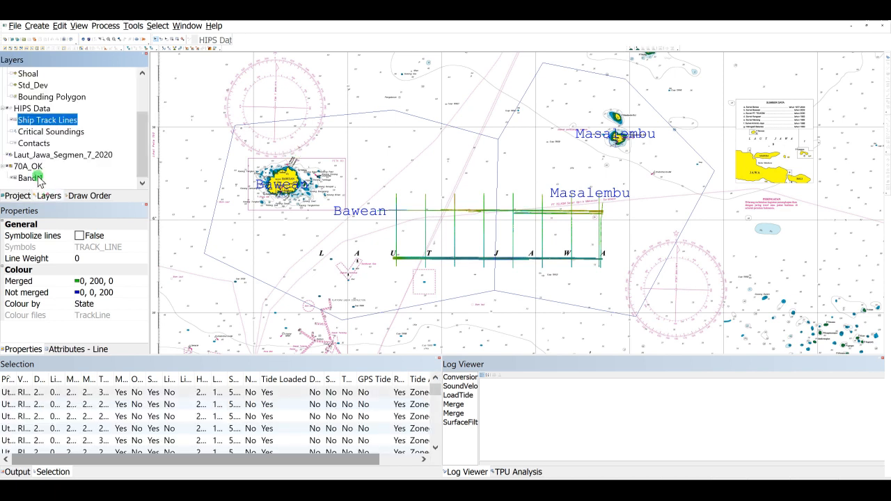
left_click(40, 156)
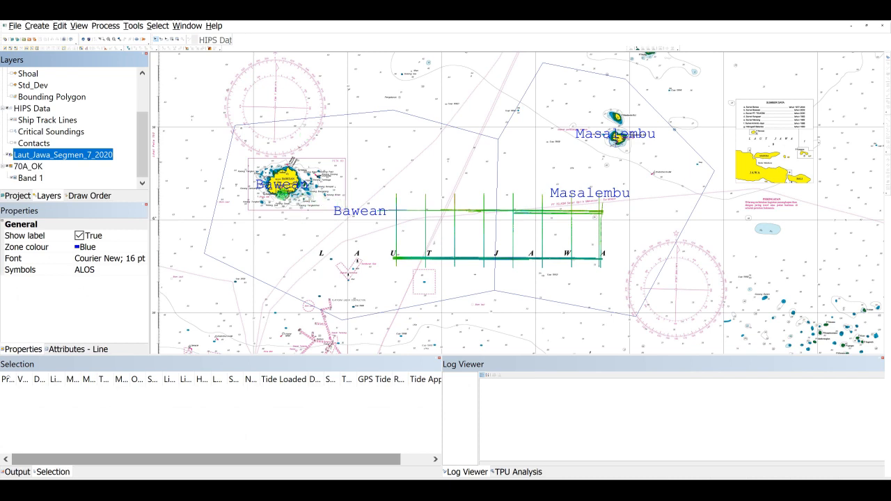
scroll(283, 193, "up", 1)
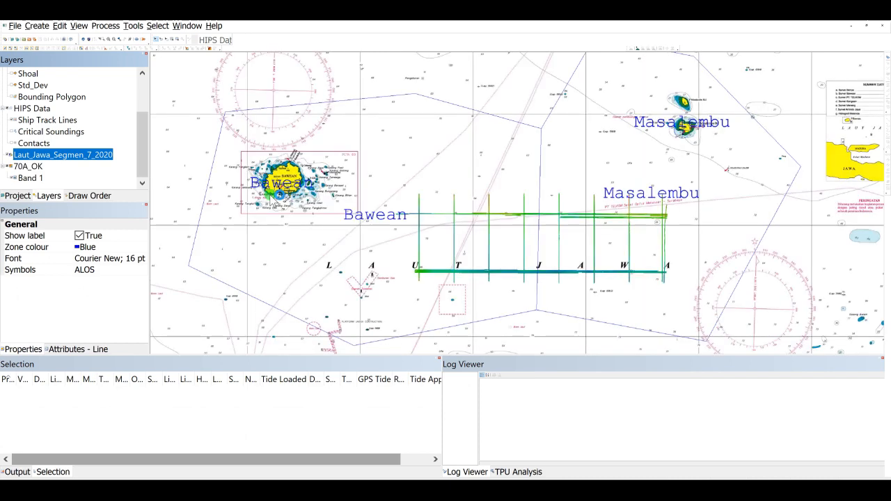
scroll(276, 197, "up", 1)
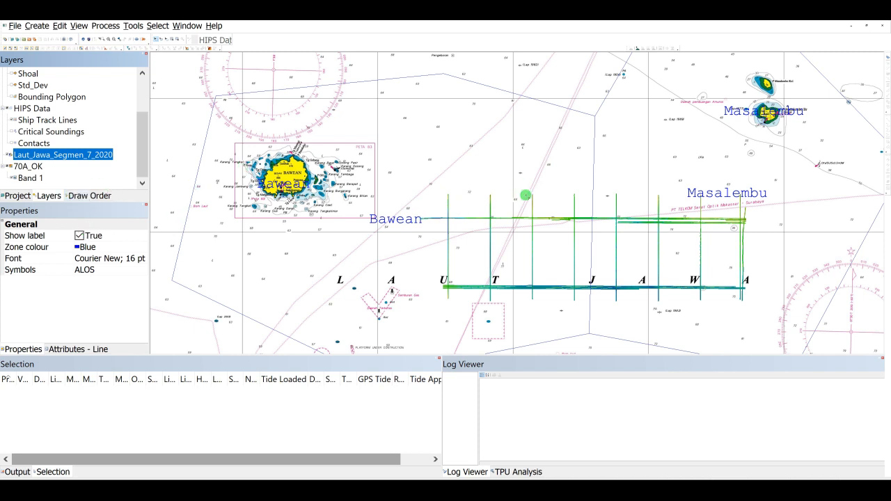
Step: Inspect the LoadTide log of a survey line in the Bawean zone and of lines in the Masalembu zone
left_click(20, 196)
left_click(31, 88)
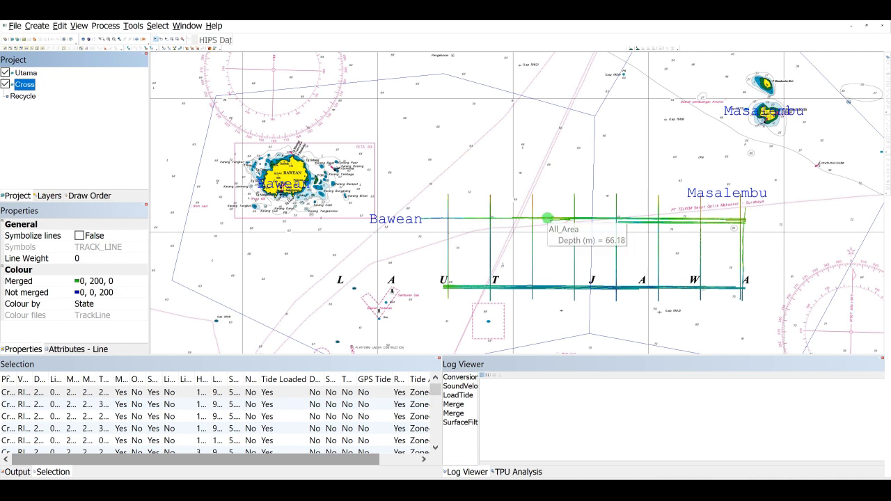
left_click(547, 218)
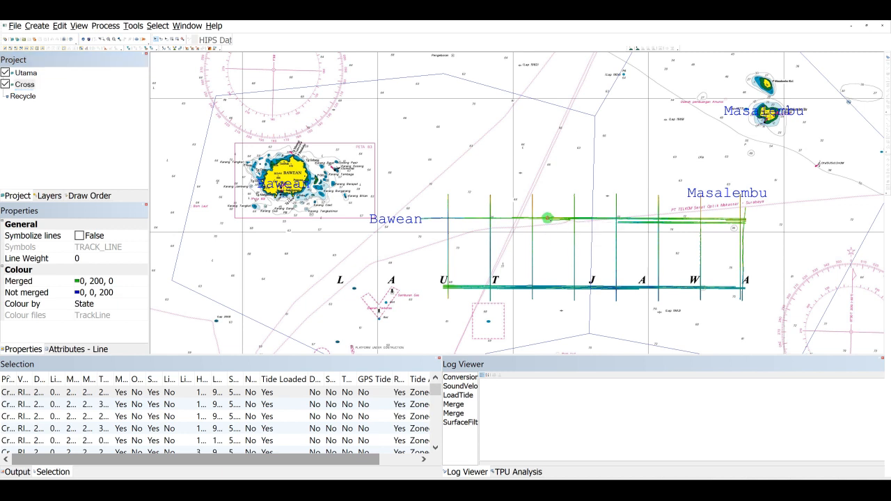
left_click(461, 396)
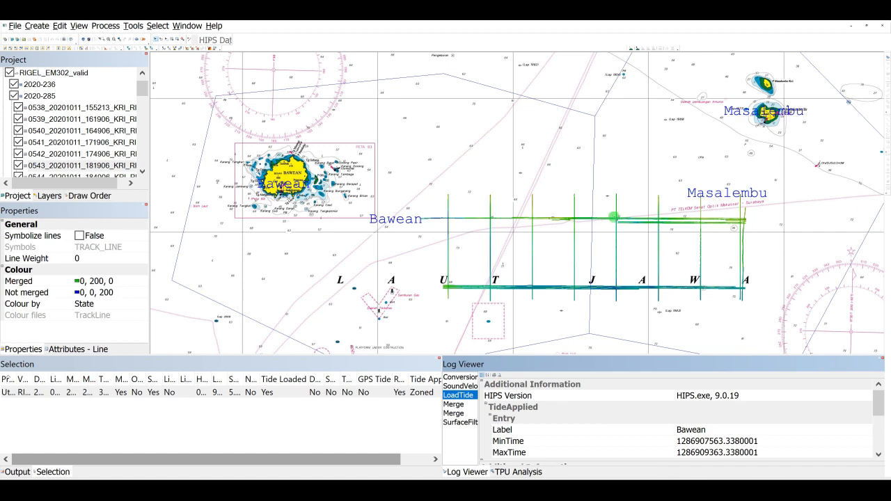
left_click(621, 225)
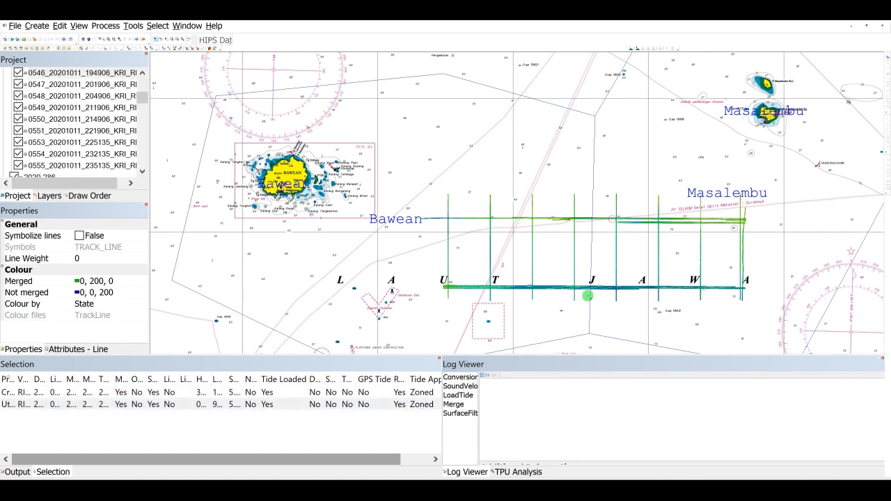
left_click(464, 395)
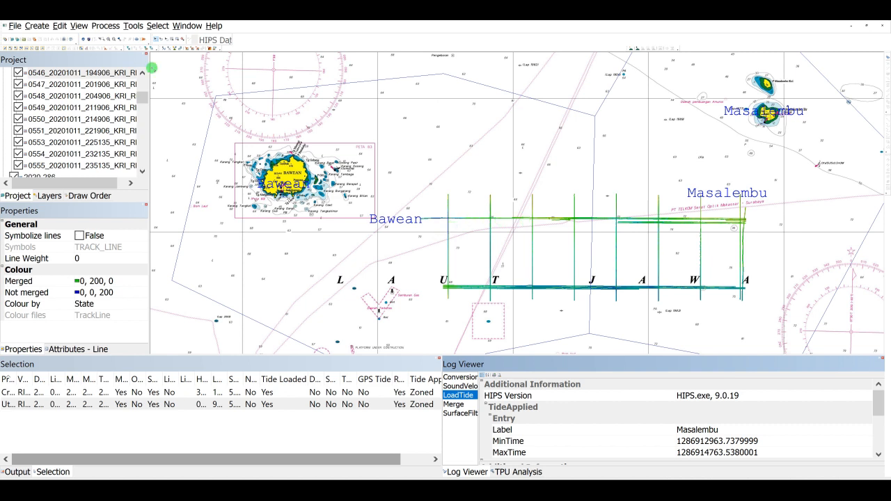
Step: Open the Subset Editor and load a subset around the crossing of the northern main line and the westernmost cross line
left_click(63, 50)
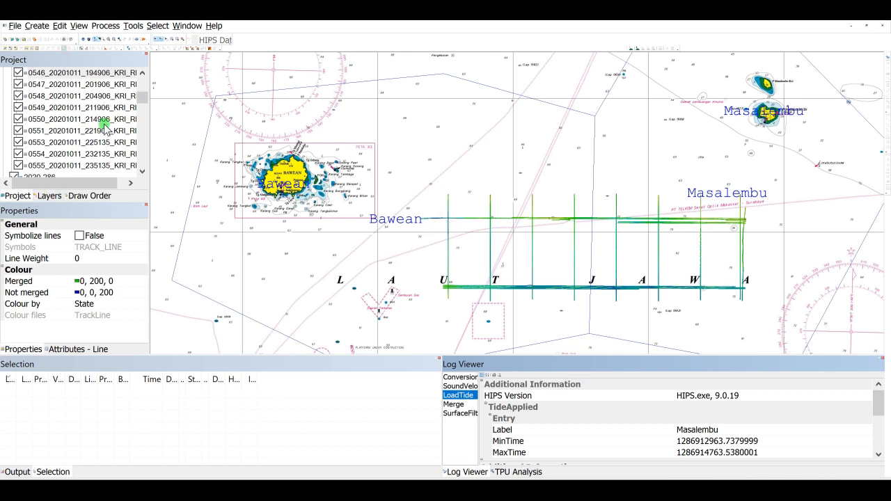
left_click(141, 97)
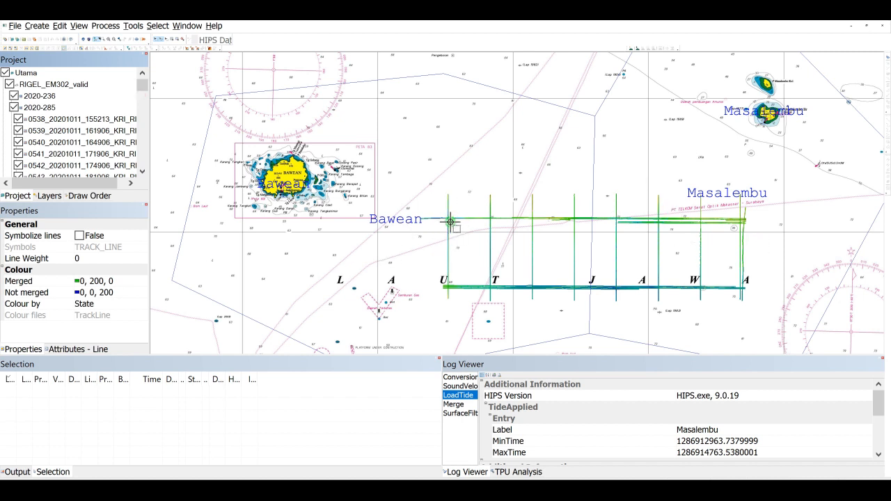
scroll(446, 218, "up", 1)
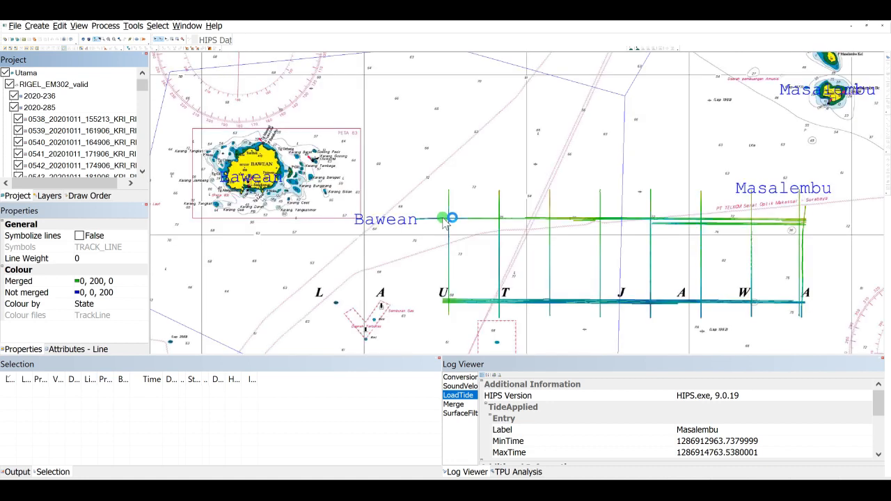
scroll(449, 220, "up", 1)
scroll(451, 222, "up", 3)
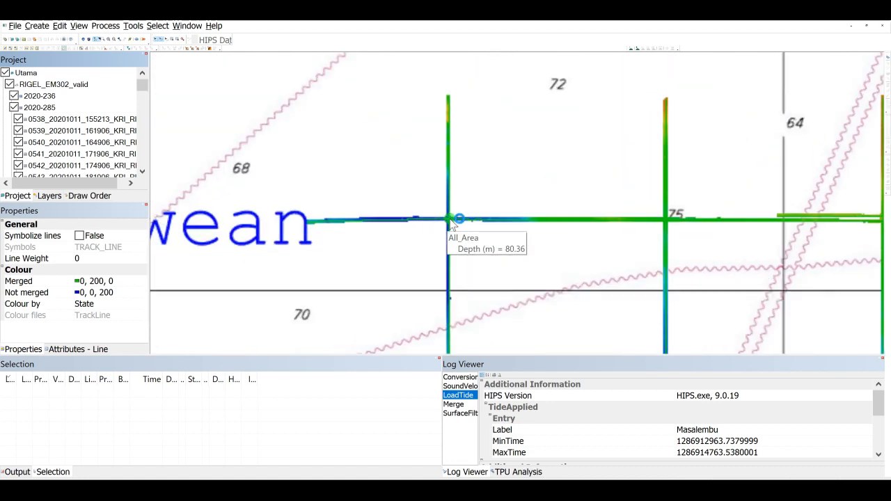
scroll(449, 220, "up", 1)
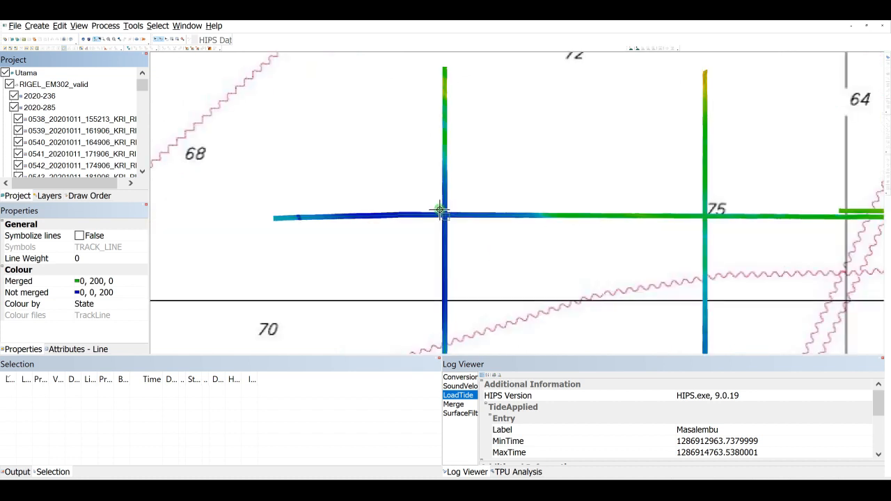
left_click_drag(439, 210, 450, 224)
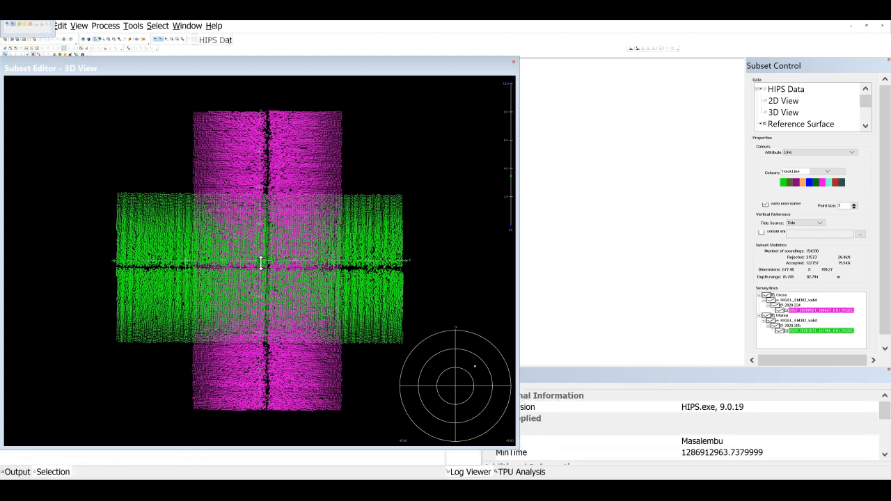
Step: Examine the overlap of the Cross and Utama soundings, coloured by line, from the side and obliquely in 3D
left_click_drag(265, 253, 283, 33)
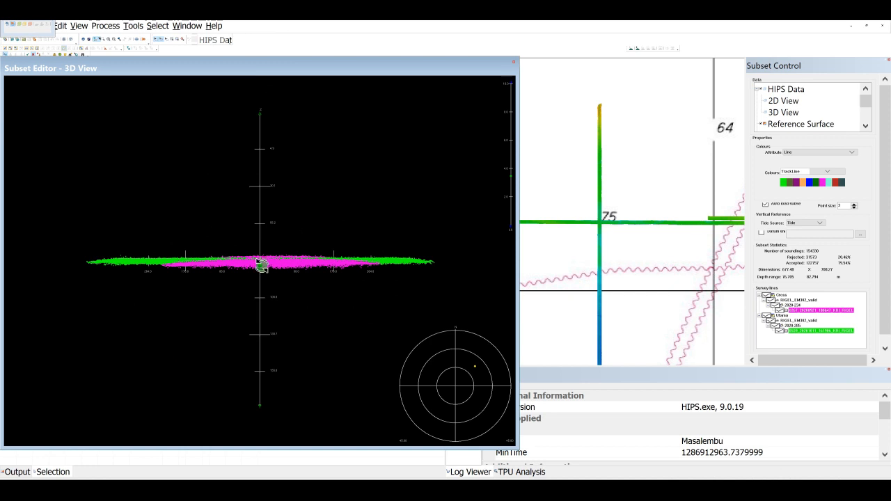
left_click_drag(262, 266, 288, 269)
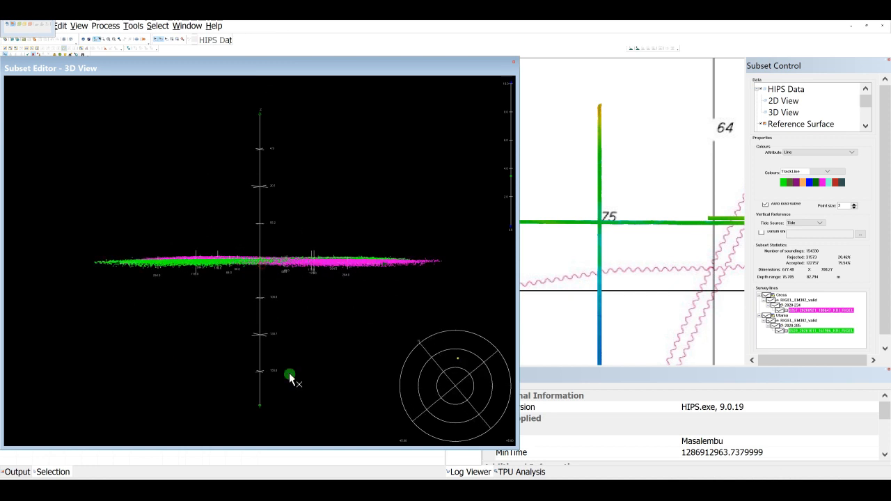
left_click_drag(261, 404, 258, 433)
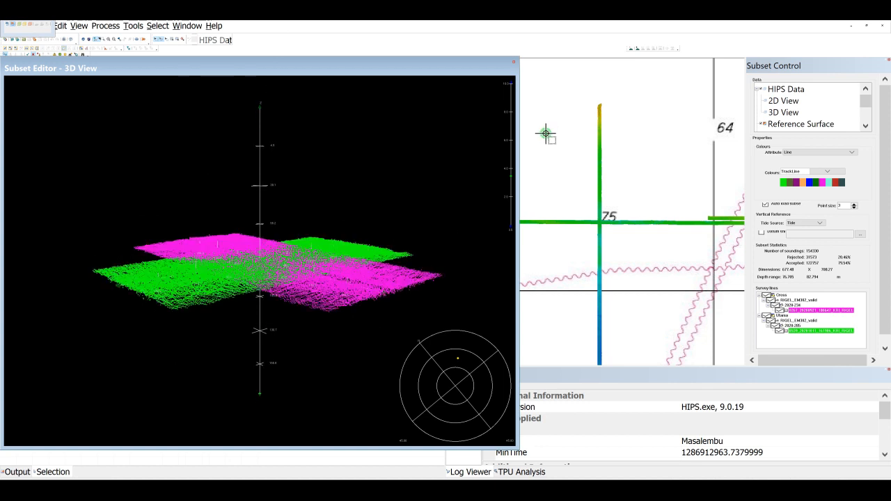
left_click_drag(513, 180, 510, 149)
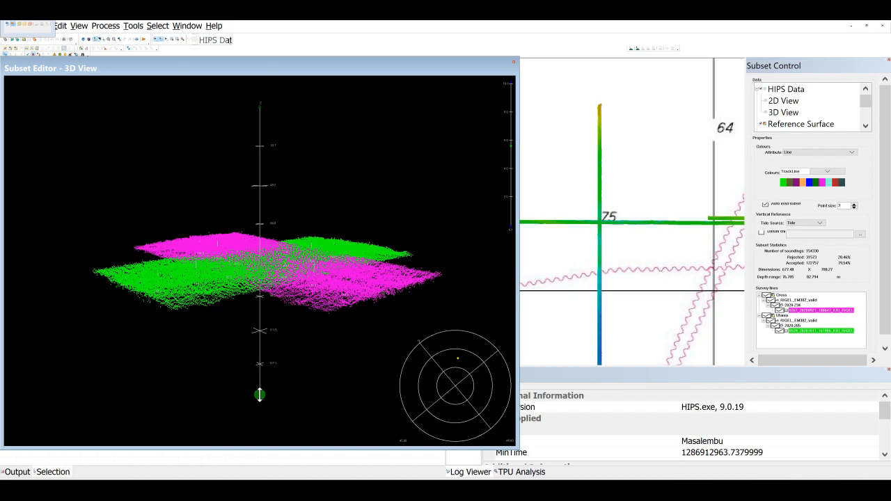
mouse_move(259, 395)
left_mouse_down()
mouse_move(273, 348)
mouse_move(255, 431)
left_mouse_up()
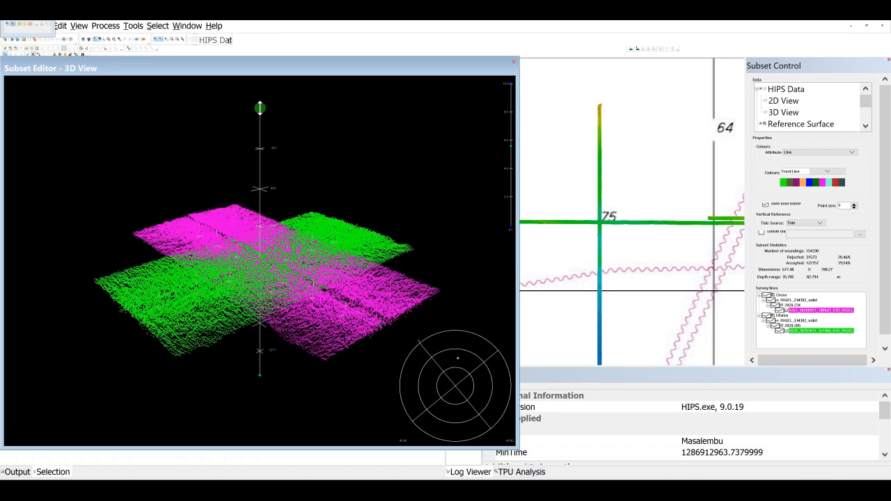
left_click_drag(259, 108, 256, 164)
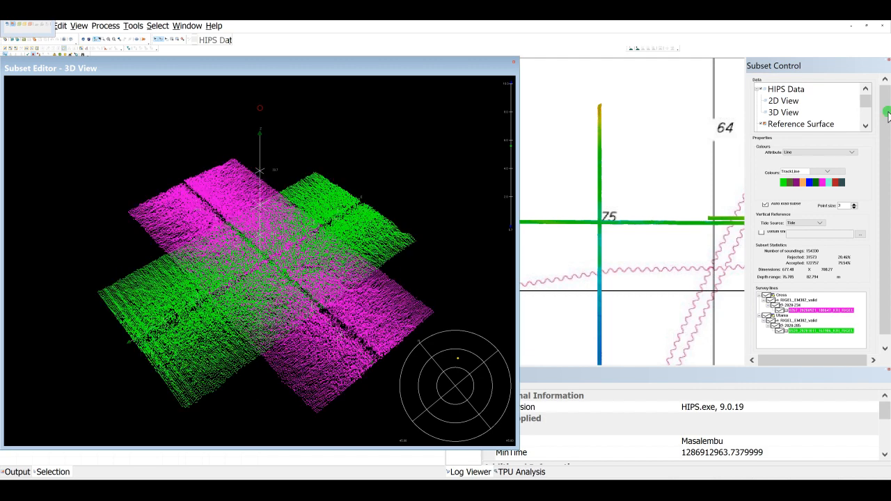
Step: Colour the subset's soundings by Depth and examine the crossing from the side and from above
left_click(806, 153)
left_click(793, 166)
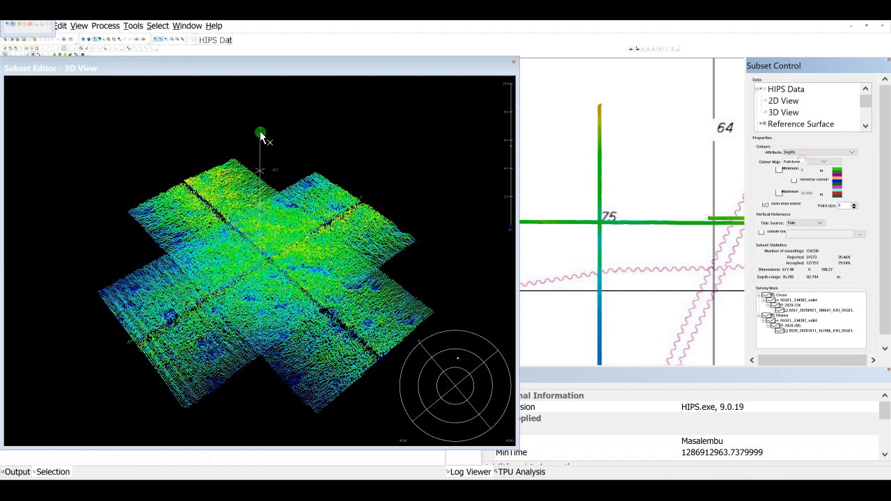
mouse_move(260, 135)
left_mouse_down()
mouse_move(262, 235)
mouse_move(270, 24)
left_mouse_up()
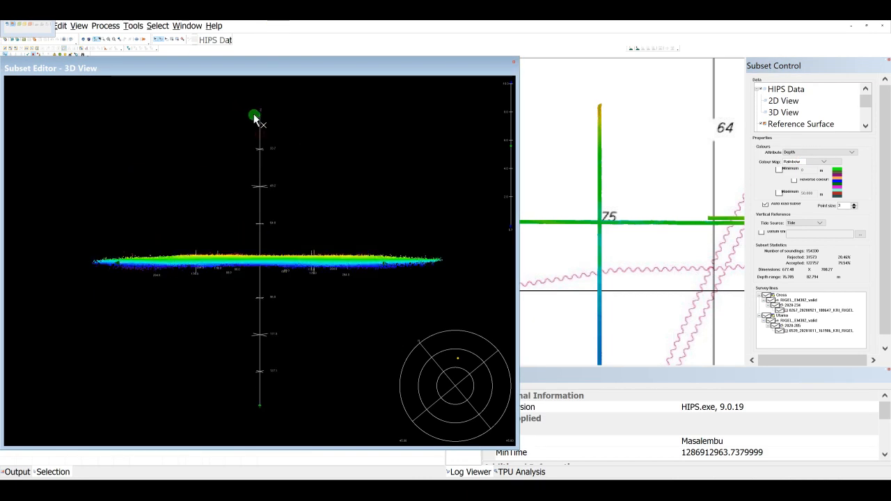
mouse_move(255, 120)
left_mouse_down()
mouse_move(263, 179)
mouse_move(342, 222)
left_mouse_up()
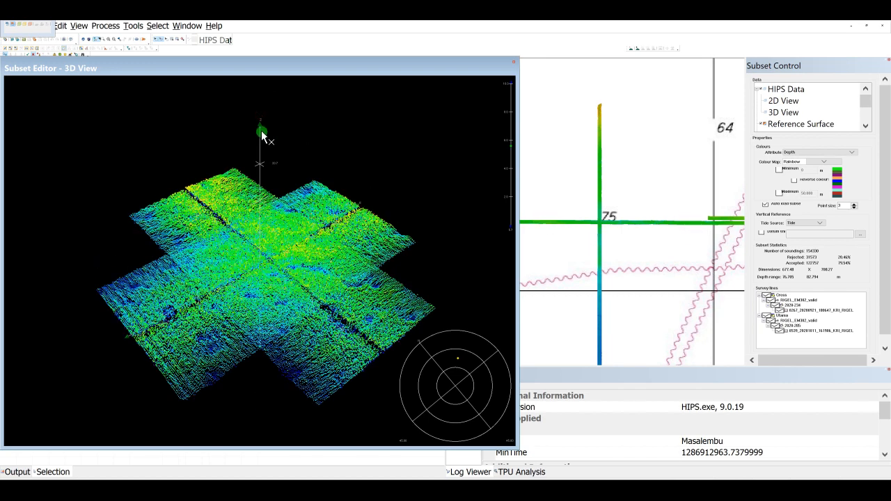
left_click_drag(260, 123, 281, 384)
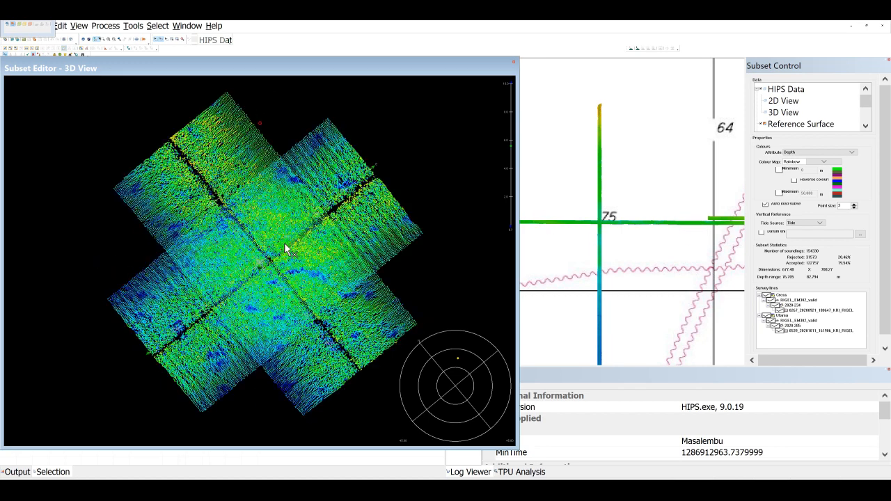
Step: Load a new subset where the westernmost cross line crosses the four southern main lines, beside the chart letter U
scroll(287, 249, "down", 4)
scroll(655, 200, "down", 3)
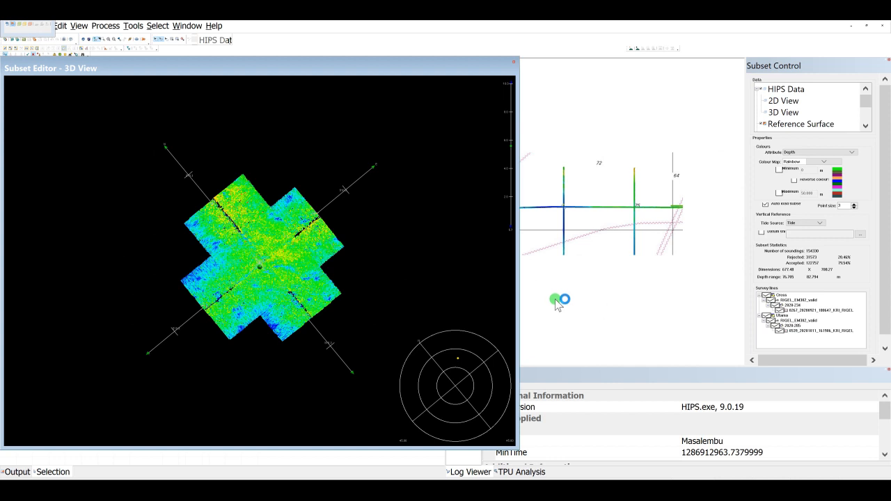
scroll(564, 327, "up", 4)
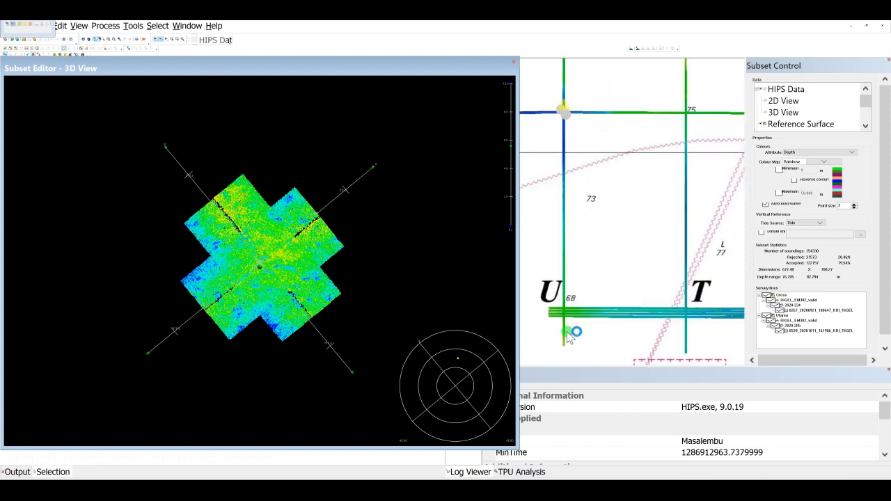
scroll(565, 305, "up", 2)
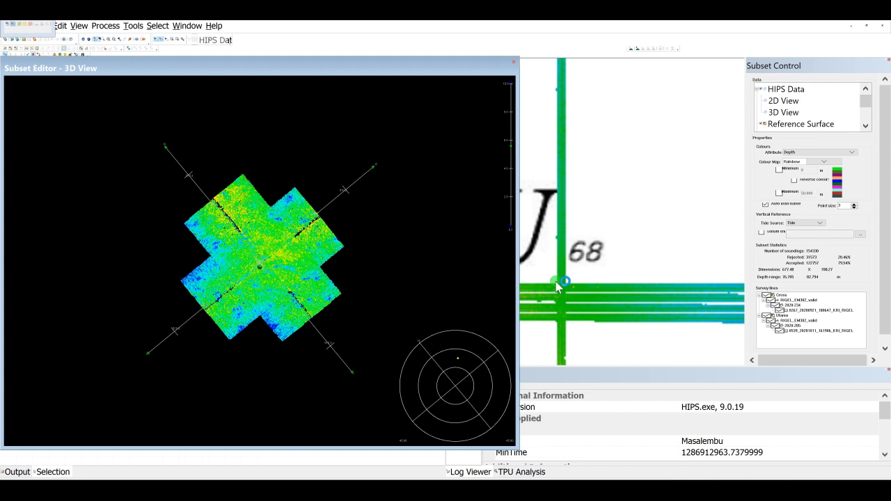
left_click(555, 281)
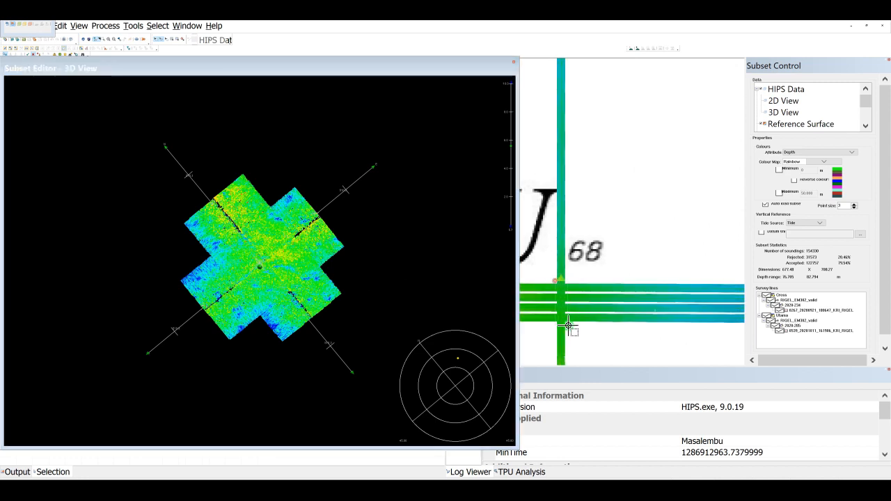
left_click(569, 325)
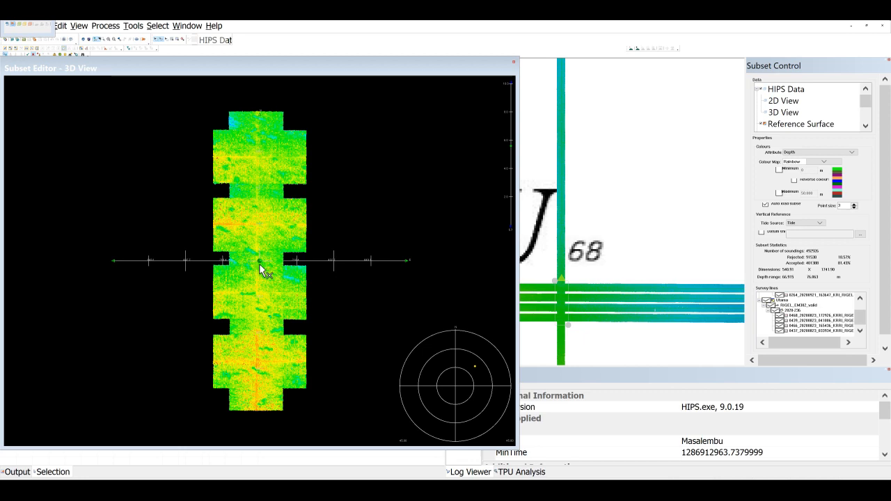
Step: Colour the subset's soundings by Line and examine the overlap of the cross and main lines from the side and obliquely
left_click_drag(259, 261, 269, 149)
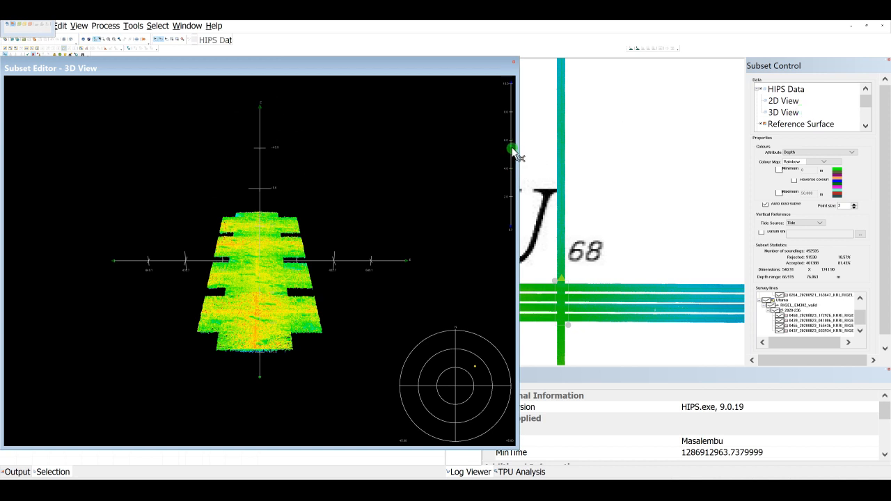
left_click(790, 152)
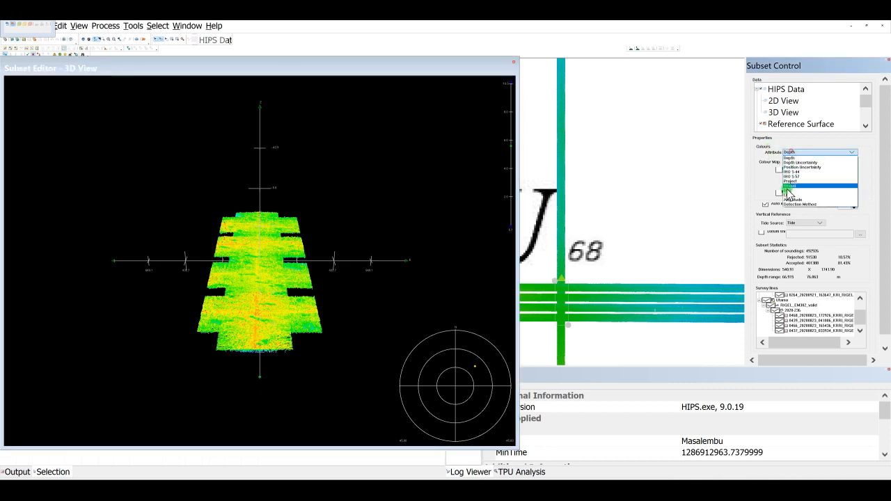
left_click(789, 186)
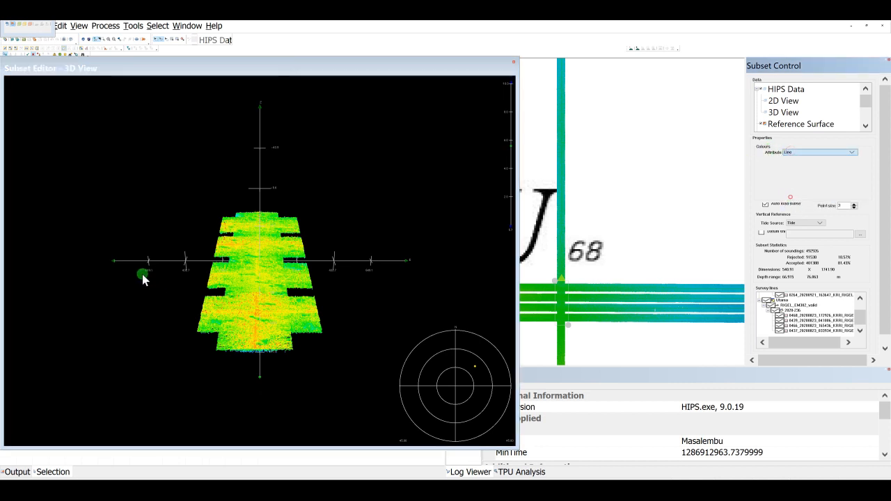
left_click_drag(113, 262, 259, 320)
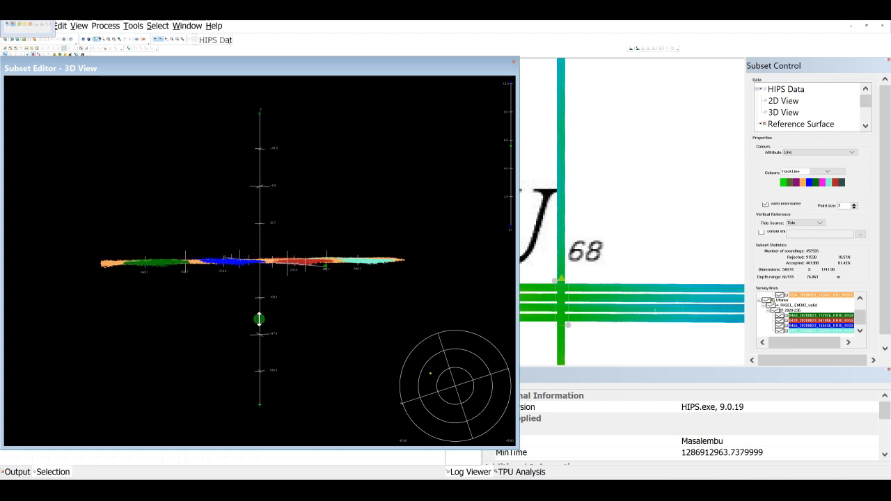
scroll(271, 289, "up", 5)
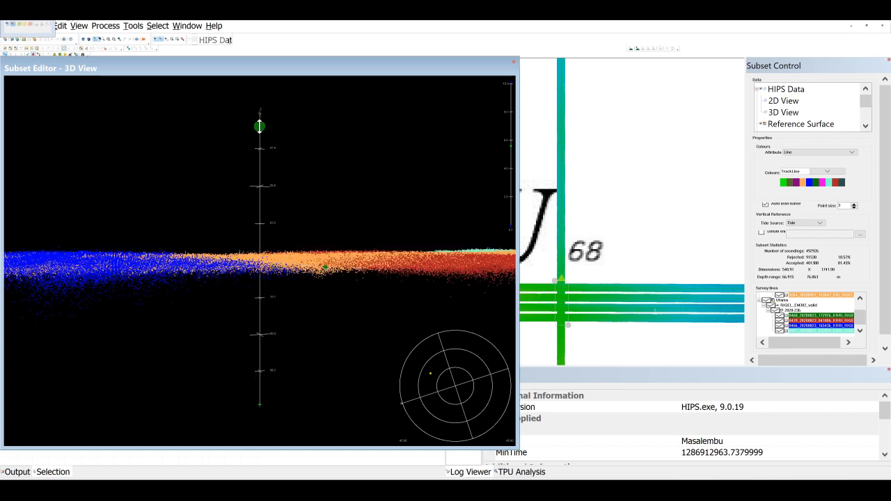
left_click_drag(259, 126, 448, 249)
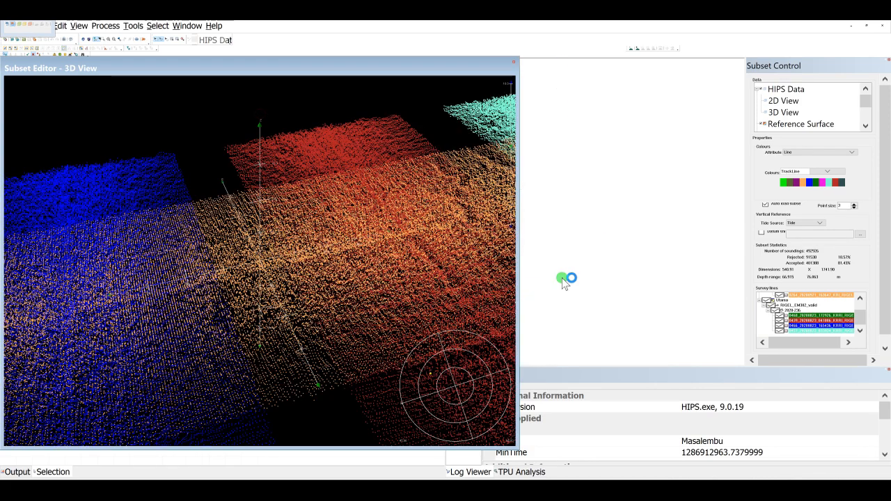
Step: Load a new subset where the cross line just west of the chart letter J crosses the southern main lines
scroll(561, 283, "down", 3)
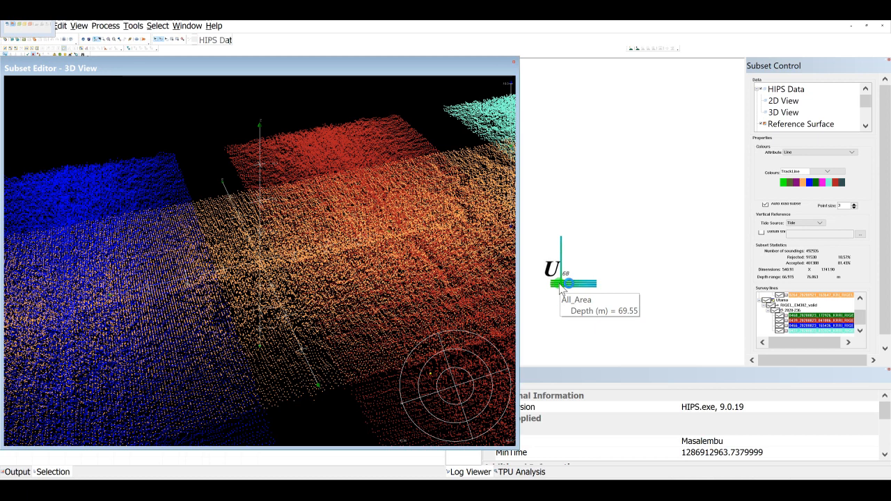
scroll(561, 289, "up", 3)
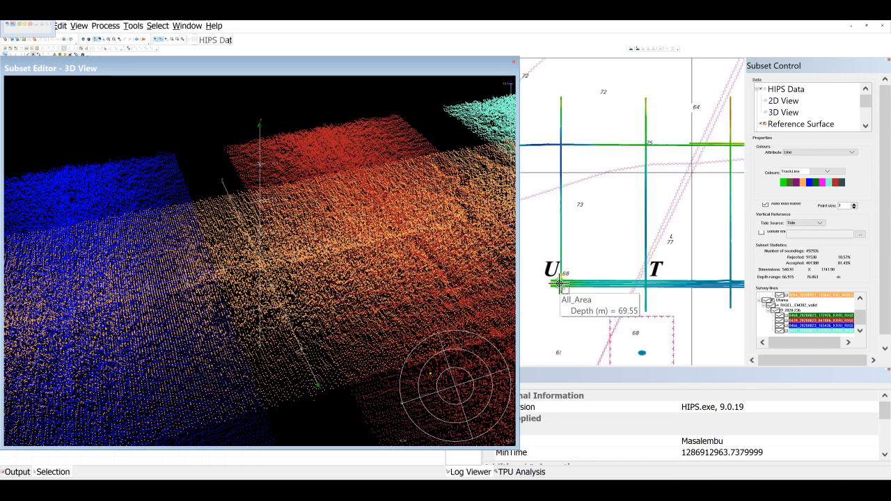
scroll(557, 279, "down", 1)
scroll(704, 292, "up", 2)
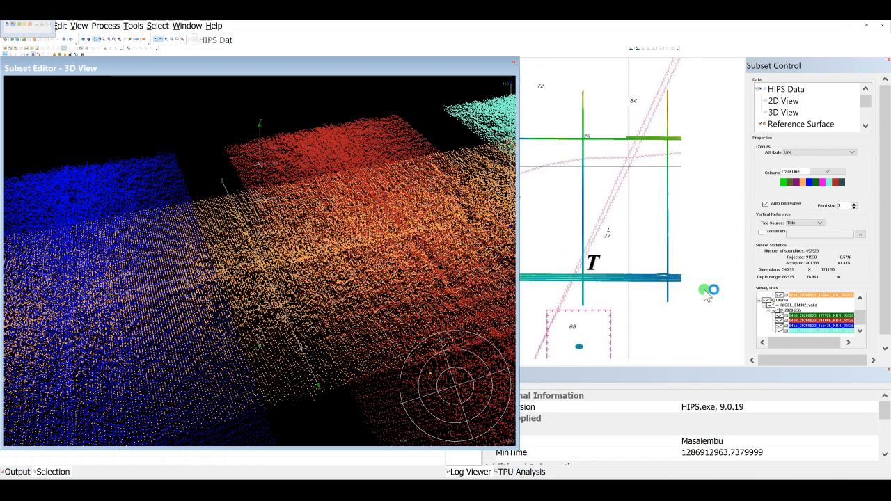
scroll(574, 299, "down", 2)
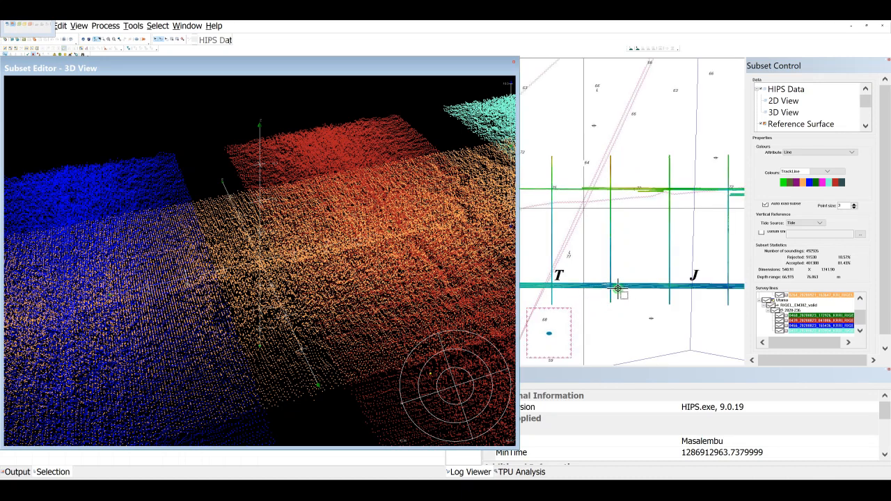
scroll(618, 288, "up", 2)
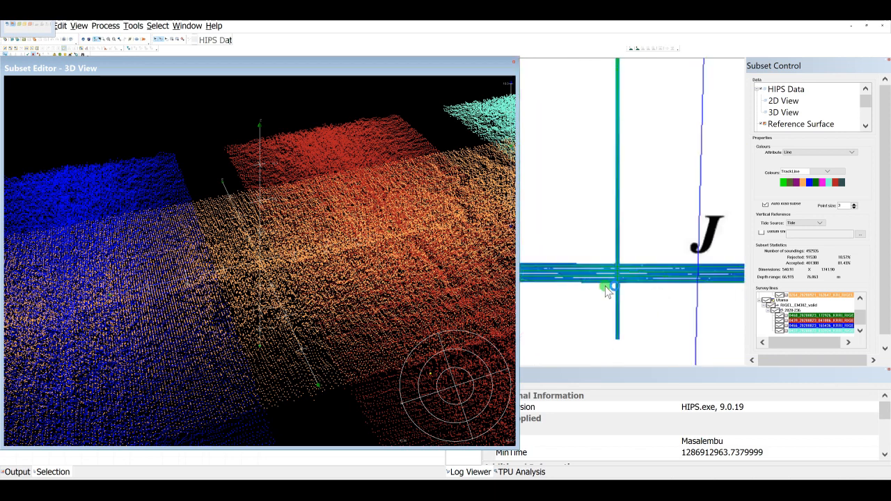
scroll(605, 286, "up", 1)
scroll(600, 263, "down", 1)
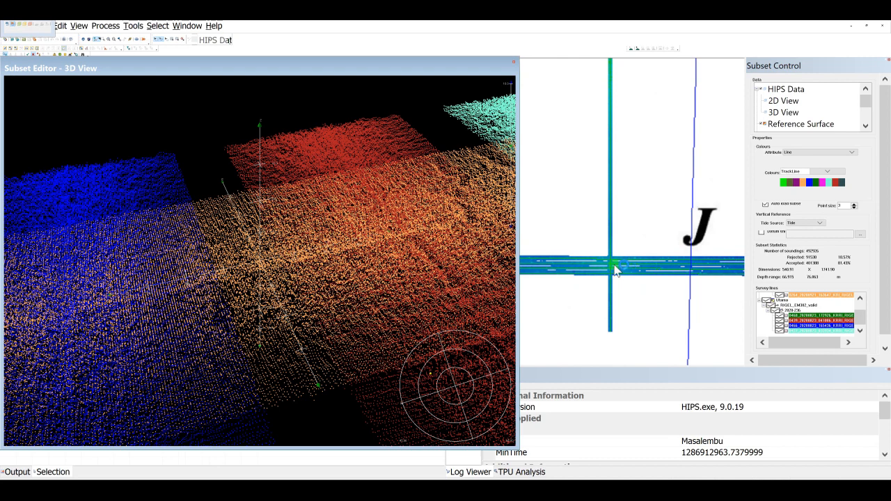
scroll(610, 261, "up", 1)
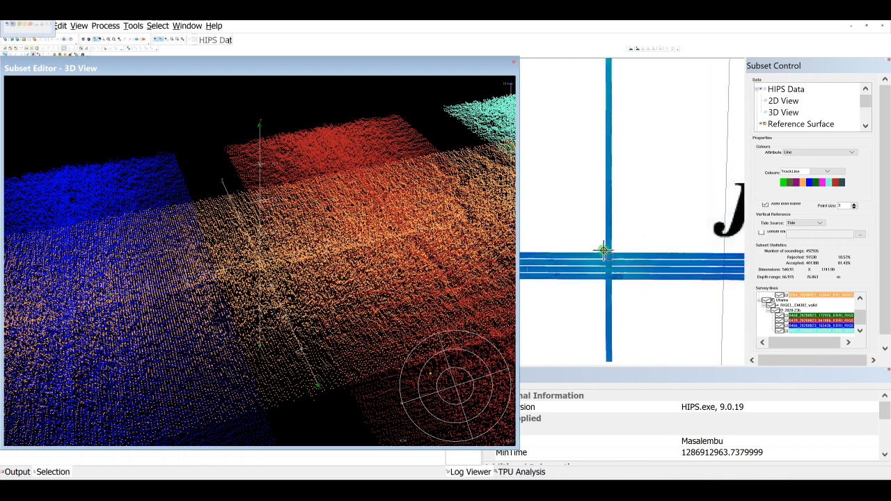
left_click(605, 249)
left_click_drag(615, 282, 615, 284)
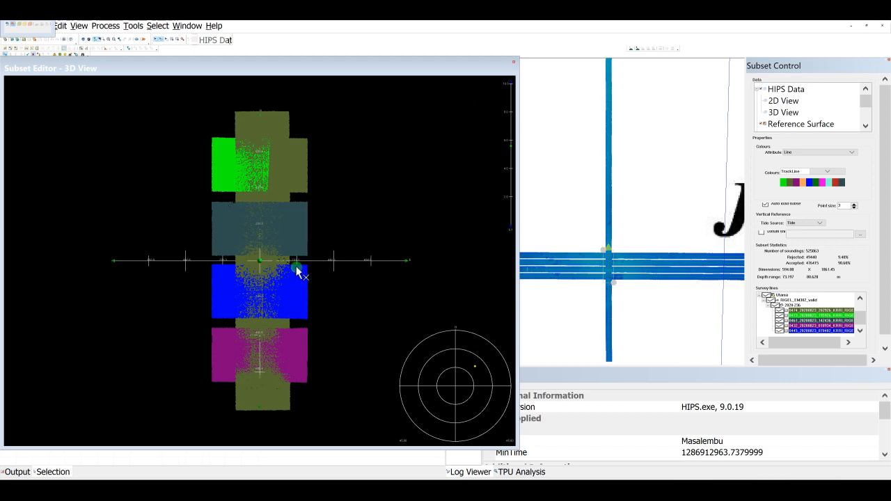
Step: Examine the overlap of the cross line and the southern main lines near J, coloured by line, from the side and obliquely
left_click_drag(261, 259, 277, 173)
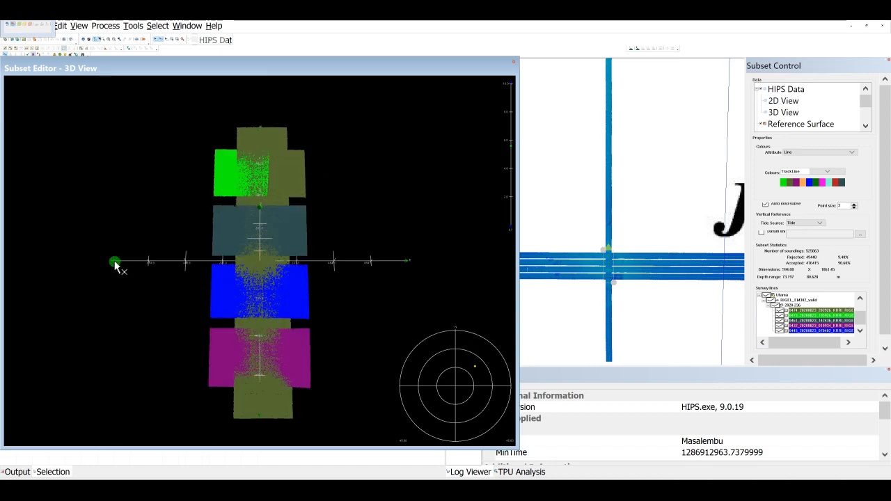
left_click_drag(115, 267, 224, 426)
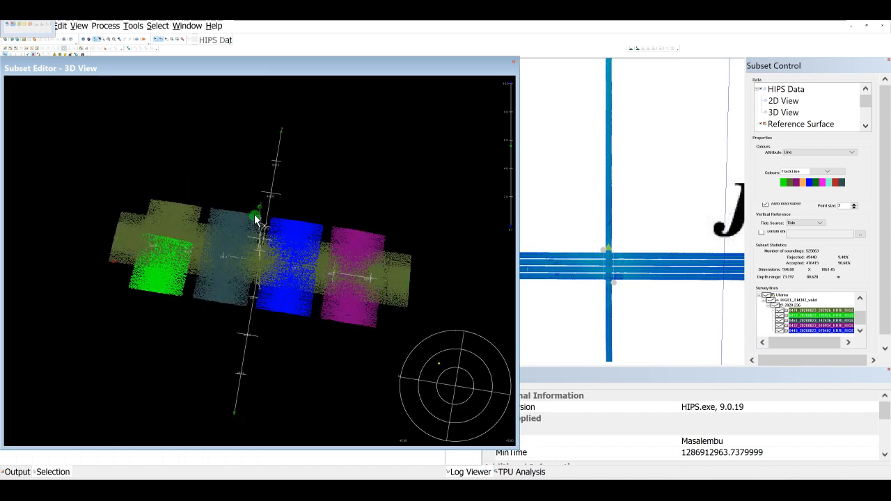
left_click_drag(260, 213, 271, 34)
scroll(297, 282, "up", 6)
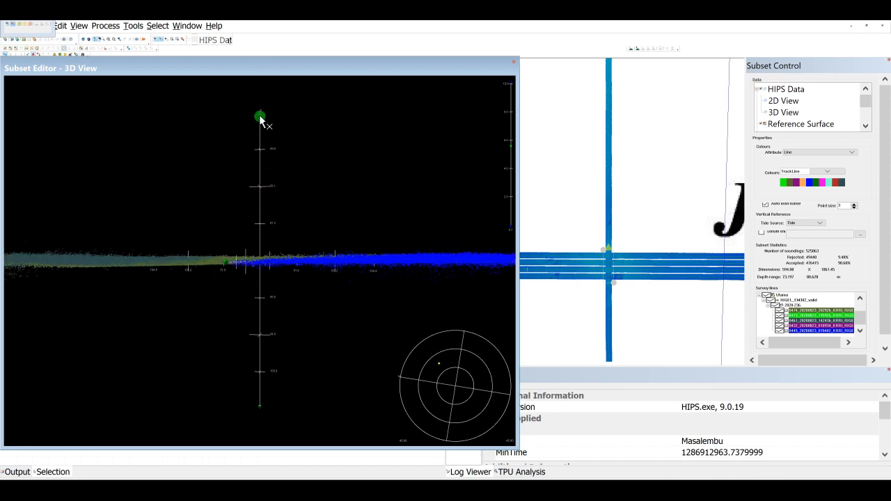
left_click_drag(260, 116, 289, 280)
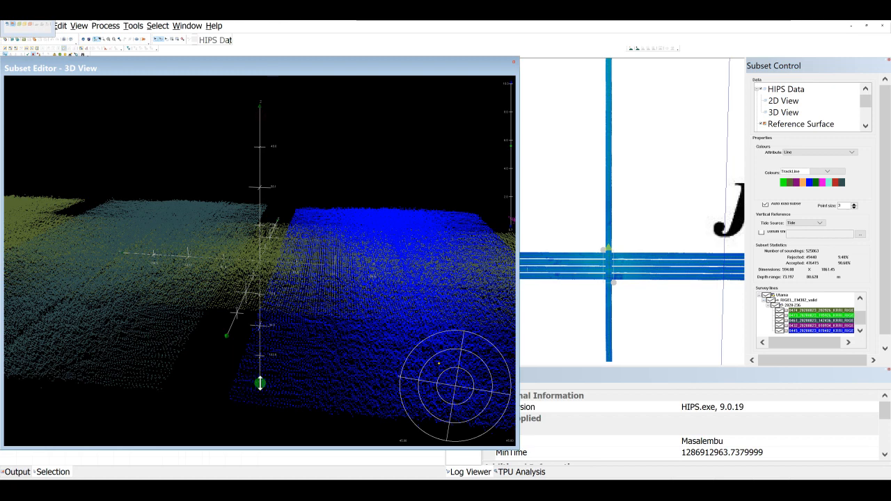
left_click_drag(265, 370, 275, 330)
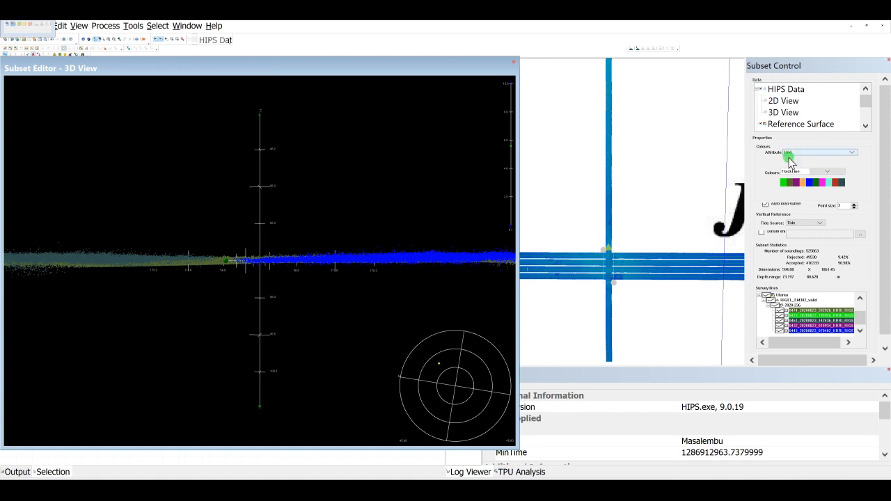
Step: Colour the soundings of the crossing near J by Depth and view the whole subset obliquely from above
left_click(789, 153)
left_click(787, 165)
left_click_drag(270, 106, 258, 258)
scroll(258, 258, "down", 4)
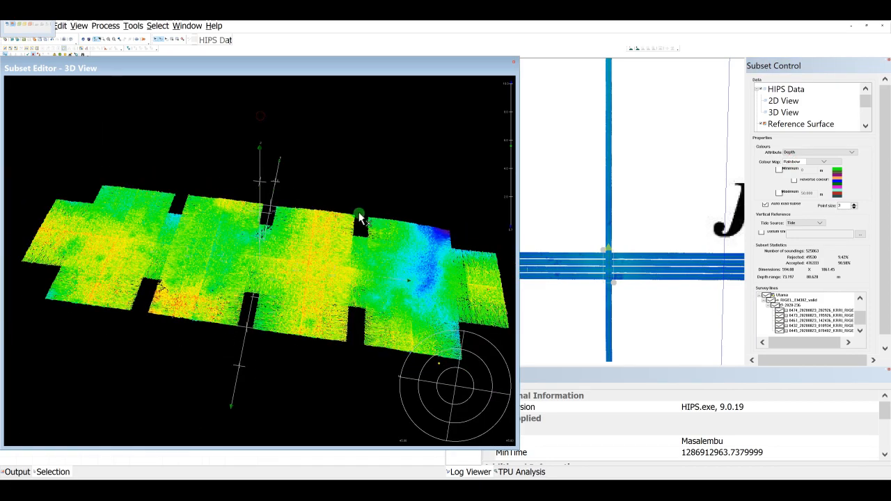
Step: Load a subset across the southern main lines on the blue boundary line below J, saving the Subset Editor changes
scroll(588, 242, "down", 1)
scroll(587, 244, "down", 2)
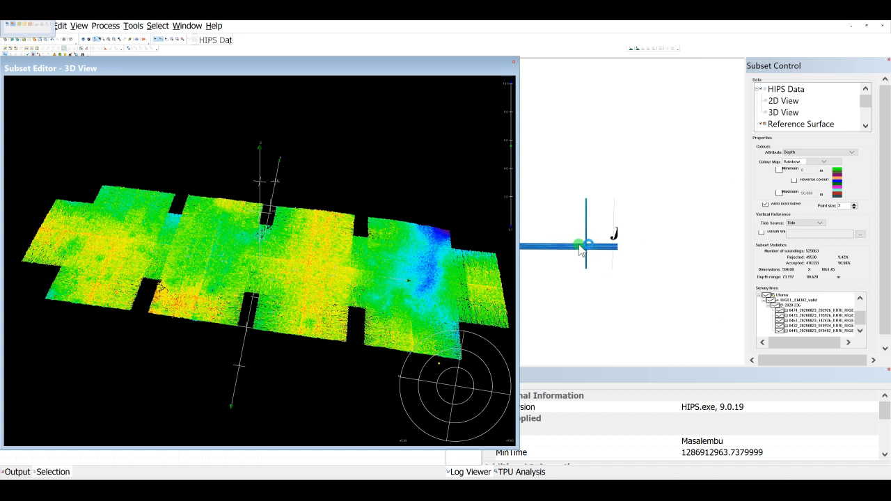
scroll(614, 257, "up", 3)
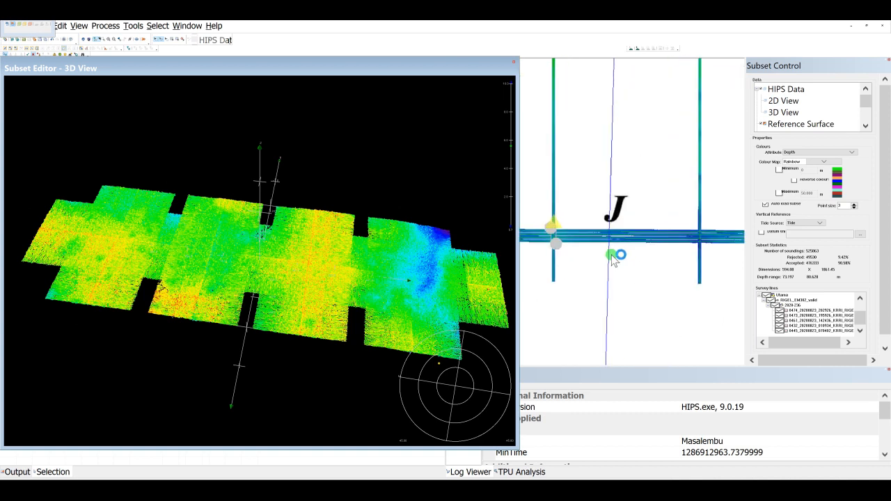
scroll(607, 223, "up", 2)
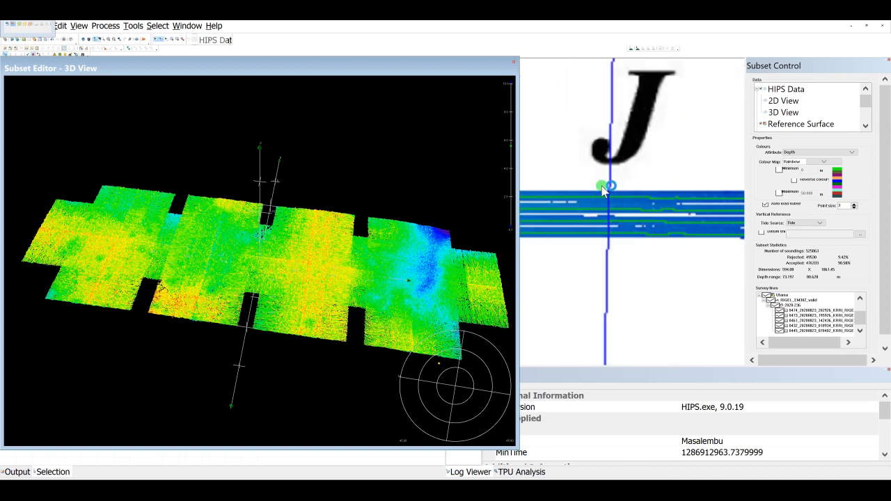
left_click_drag(604, 188, 613, 245)
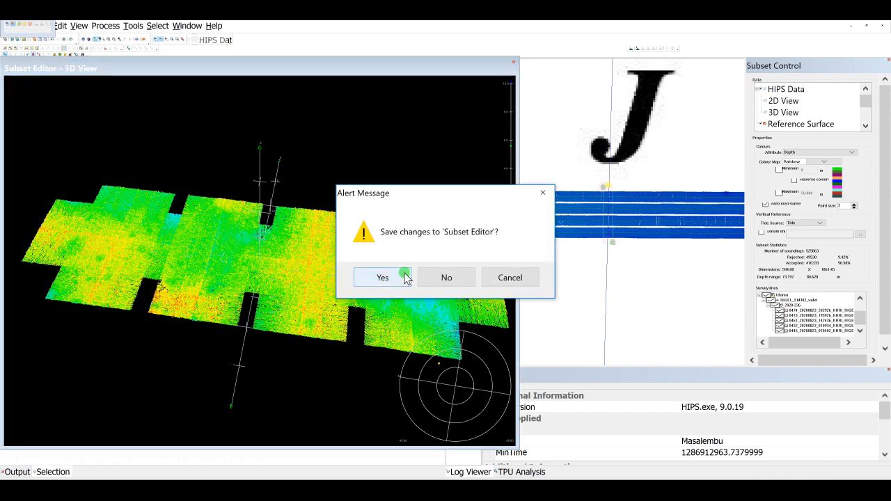
left_click(404, 277)
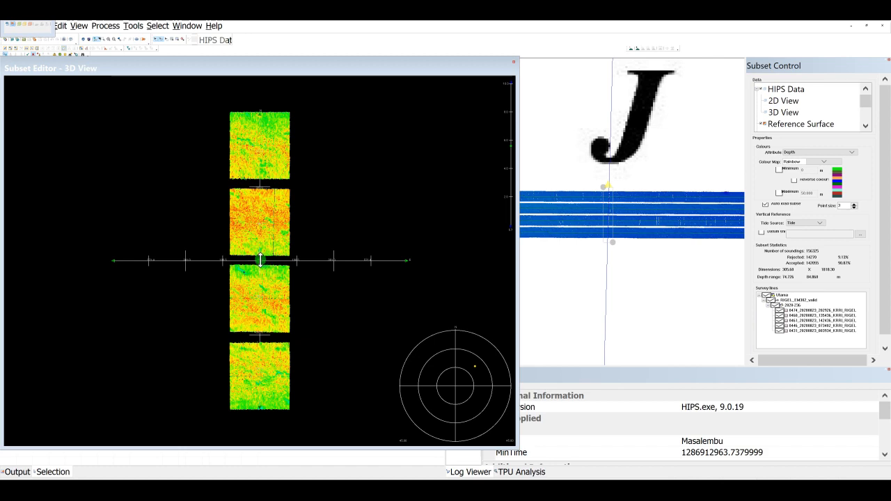
Step: Examine the boundary subset obliquely with its soundings coloured by Line, and return the colouring to Depth for a lower-angle view
left_click_drag(259, 257, 248, 140)
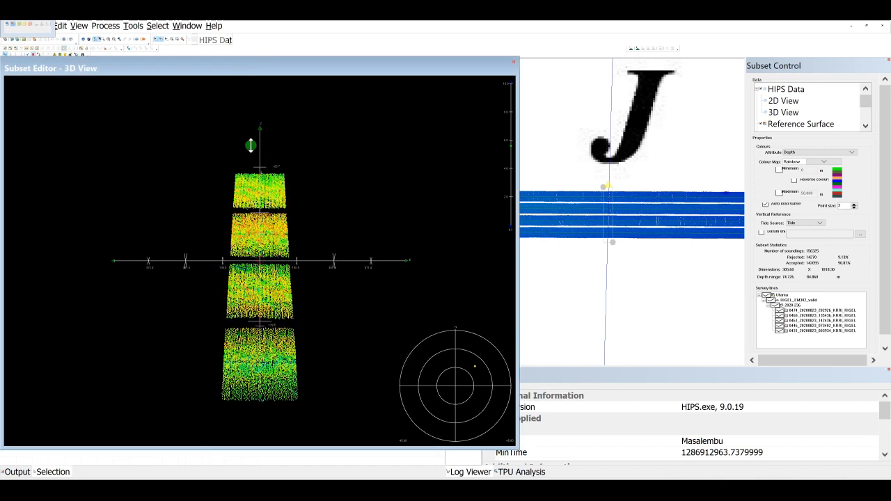
left_click(791, 153)
left_click(799, 196)
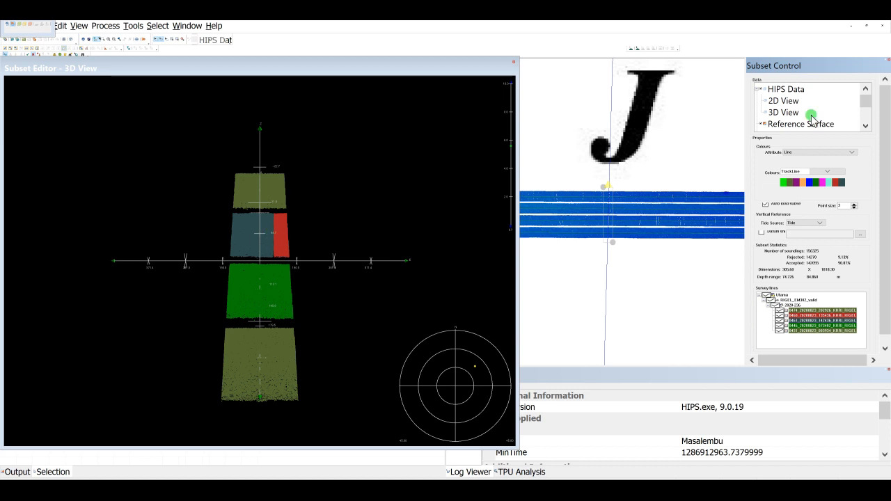
left_click(798, 154)
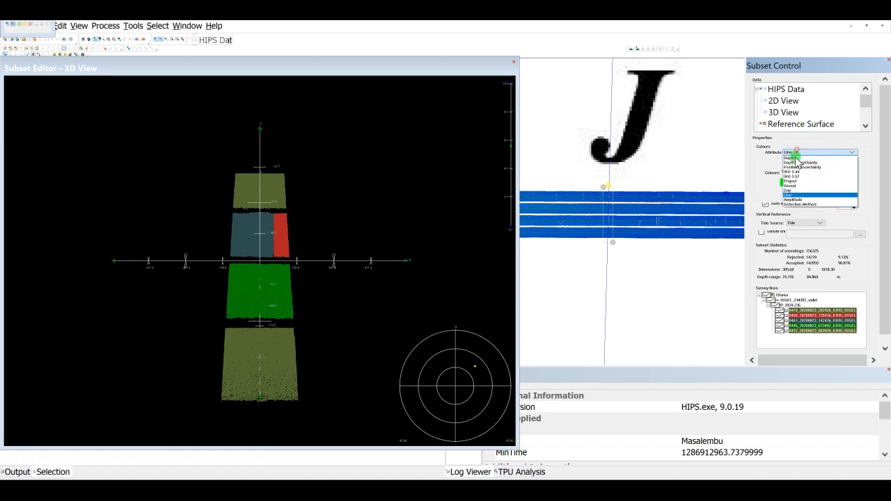
left_click(796, 156)
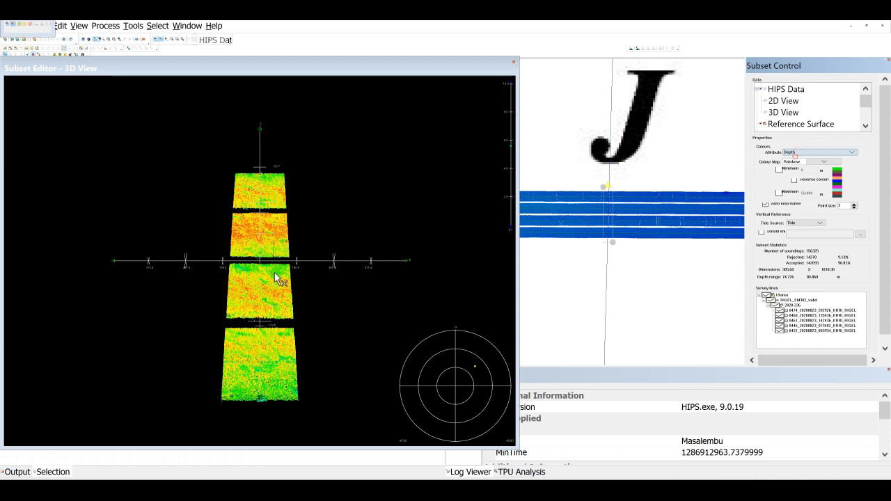
left_click_drag(260, 129, 258, 42)
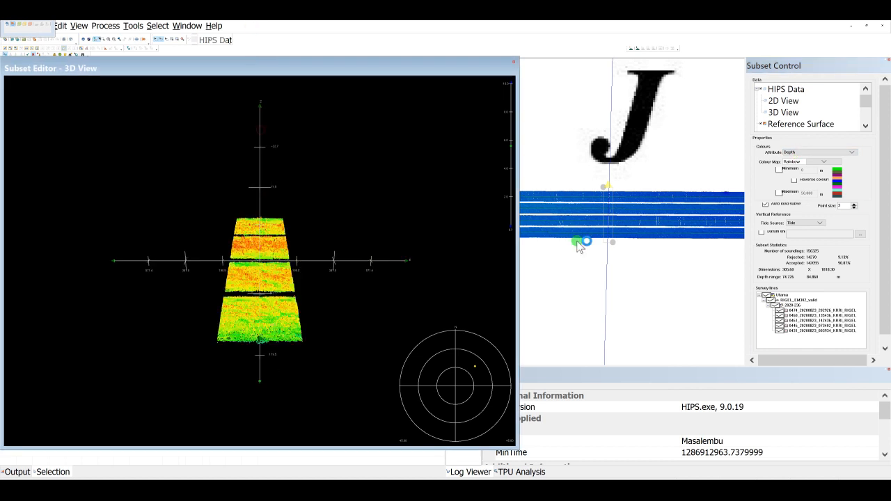
Step: Look over the southern main lines on the map, from J past A to the crossing at W
scroll(578, 247, "down", 5)
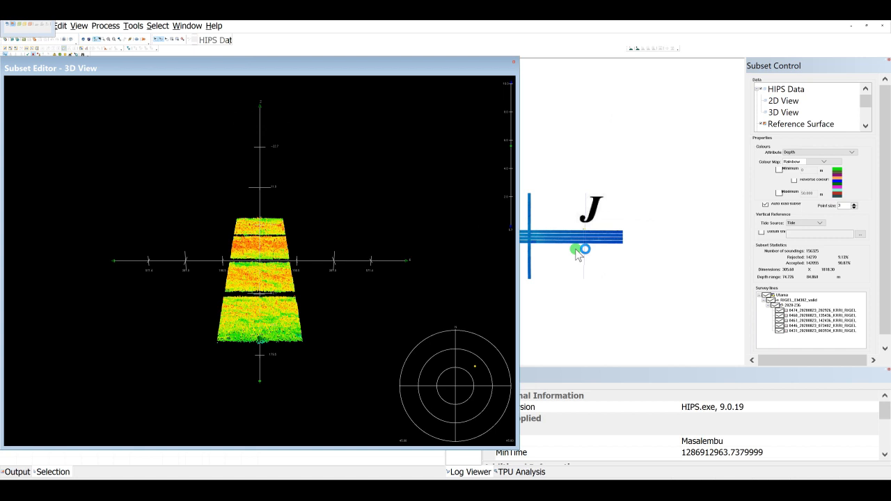
scroll(577, 251, "down", 2)
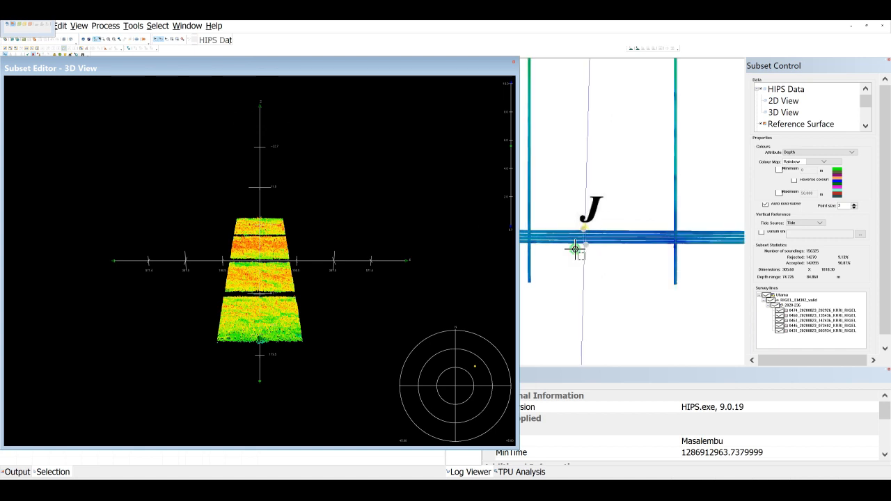
scroll(575, 256, "down", 1)
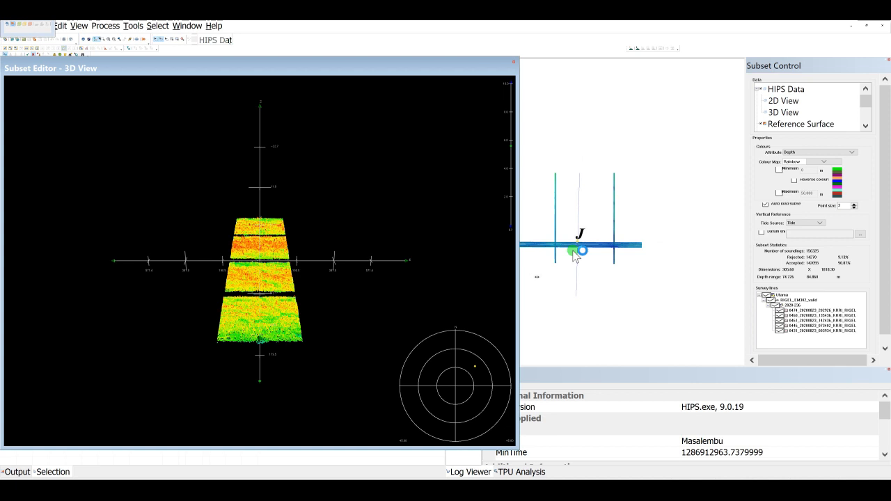
scroll(573, 251, "up", 2)
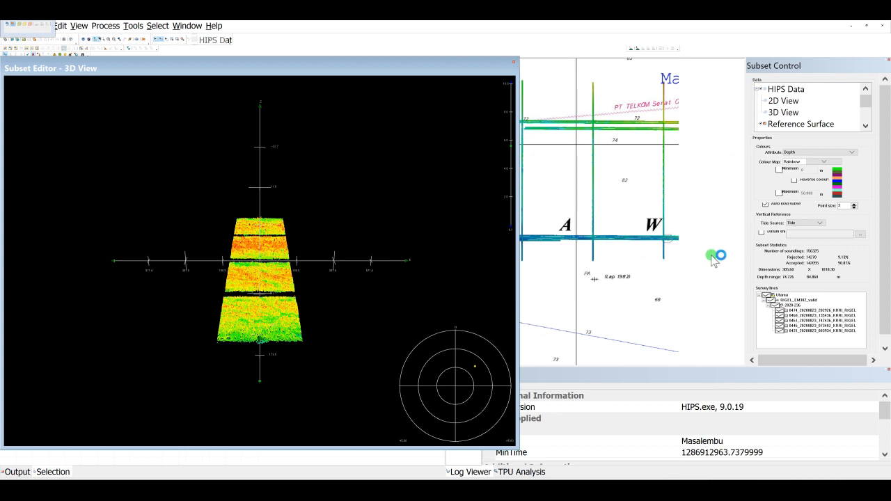
scroll(715, 260, "up", 2)
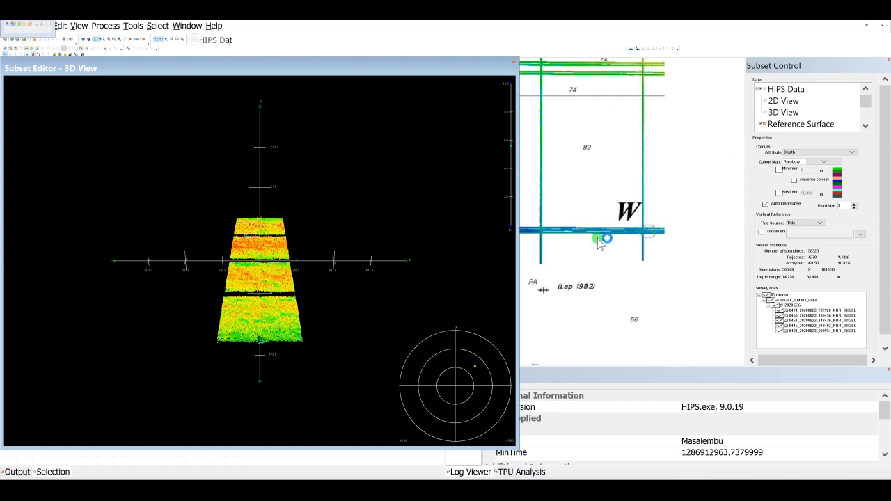
scroll(573, 273, "down", 1)
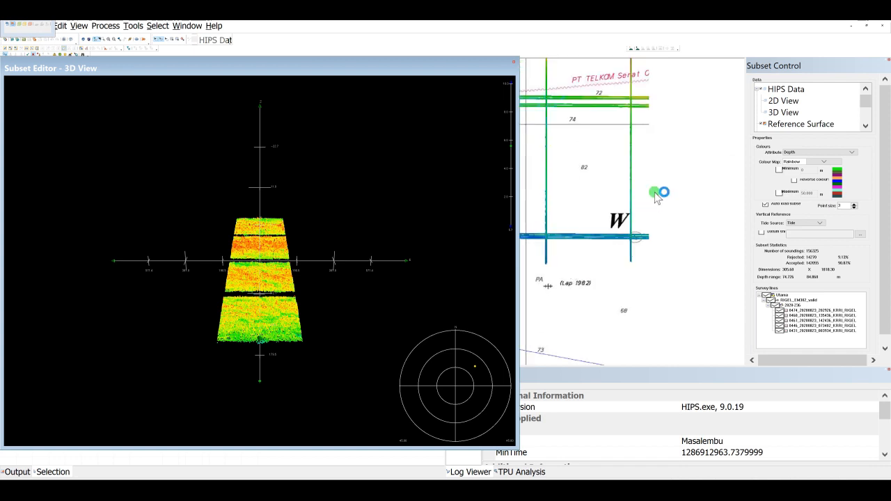
scroll(635, 206, "down", 1)
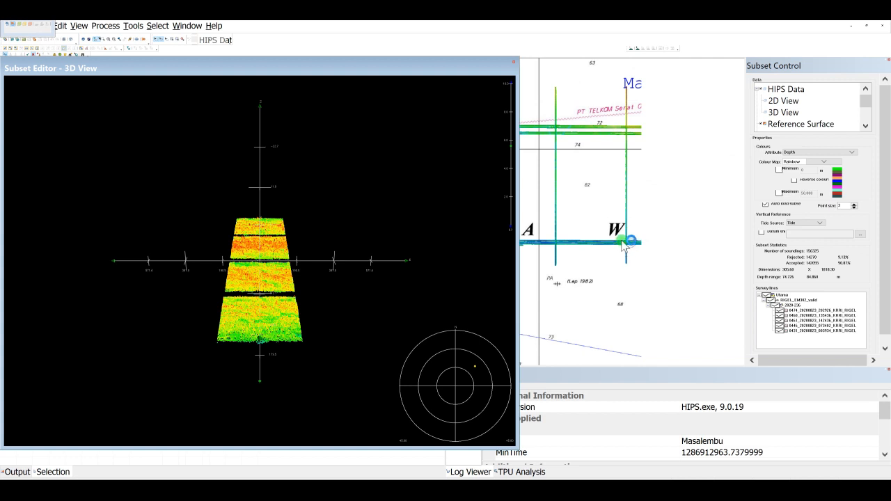
scroll(630, 244, "up", 2)
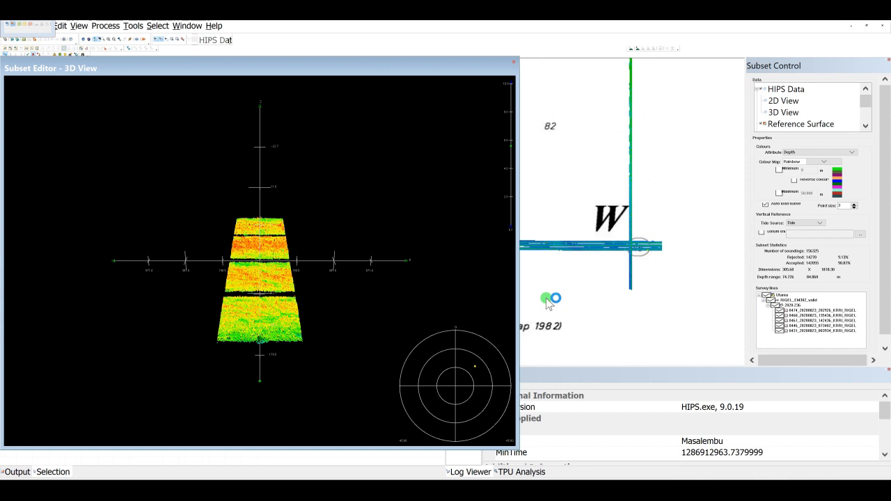
scroll(545, 299, "down", 3)
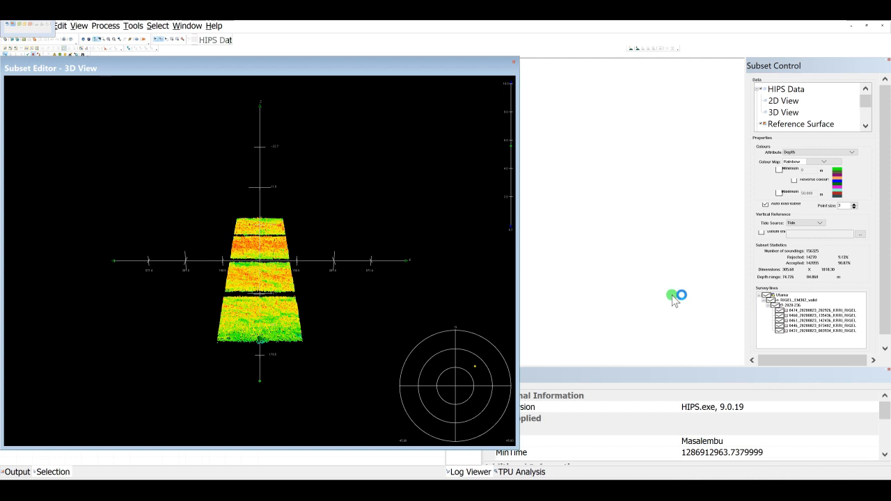
scroll(681, 268, "down", 2)
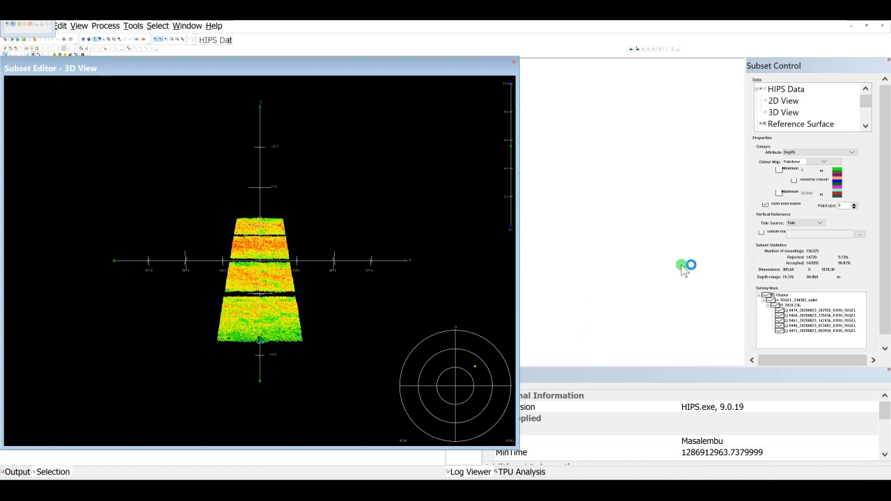
Step: Load a subset along the easternmost cross line over both southern main lines, beside the last A
scroll(581, 260, "up", 4)
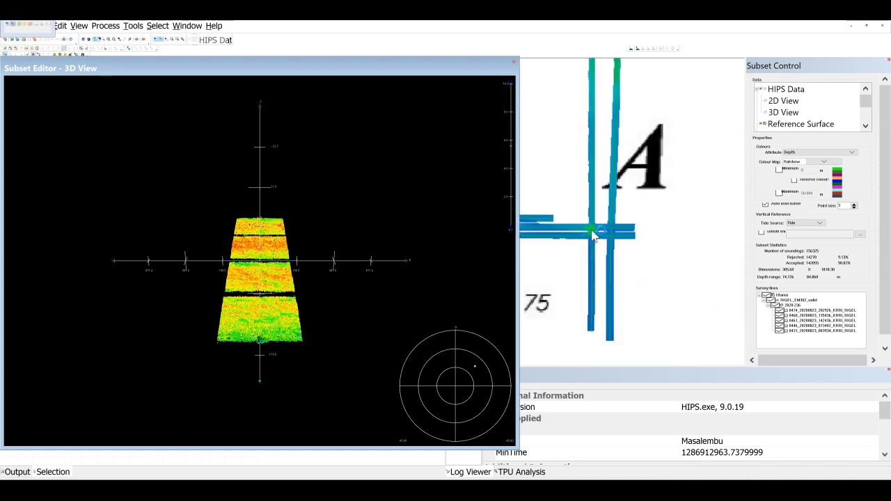
scroll(613, 223, "up", 1)
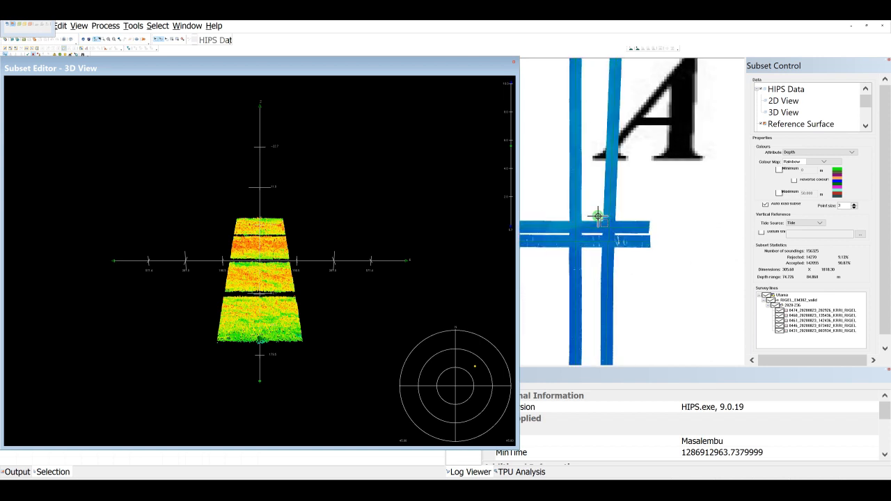
left_click(598, 216)
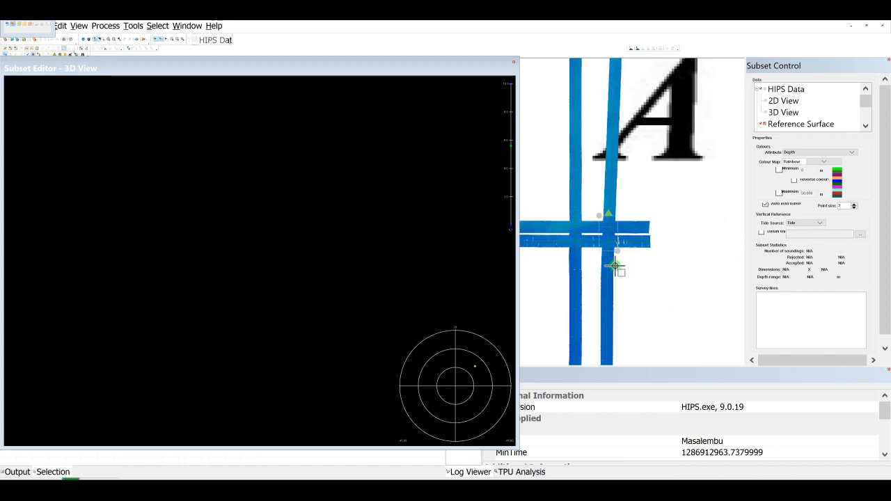
left_click(616, 266)
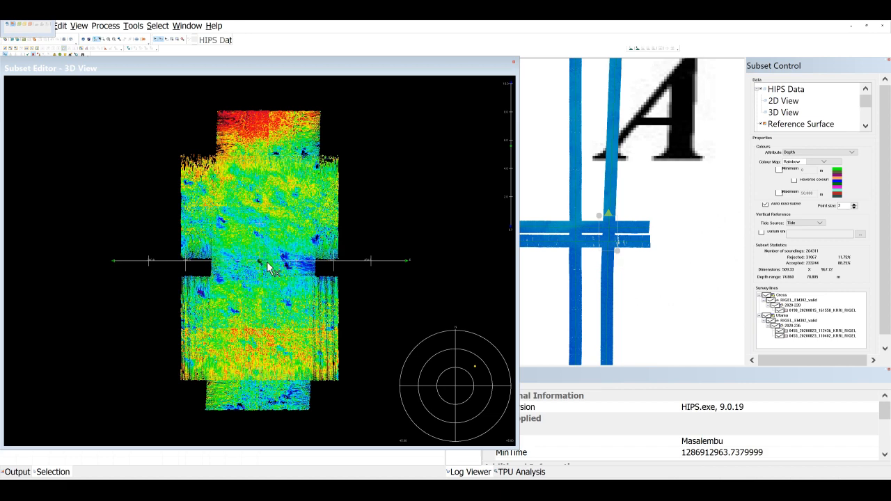
Step: Examine the crossing near the last A side-on and obliquely, raising the vertical exaggeration to its maximum
left_click_drag(259, 263, 272, 354)
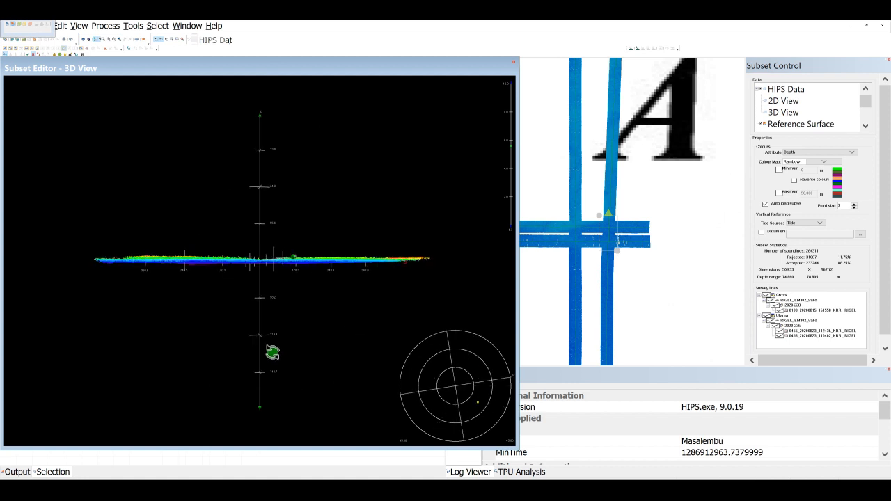
left_click_drag(259, 117, 282, 227)
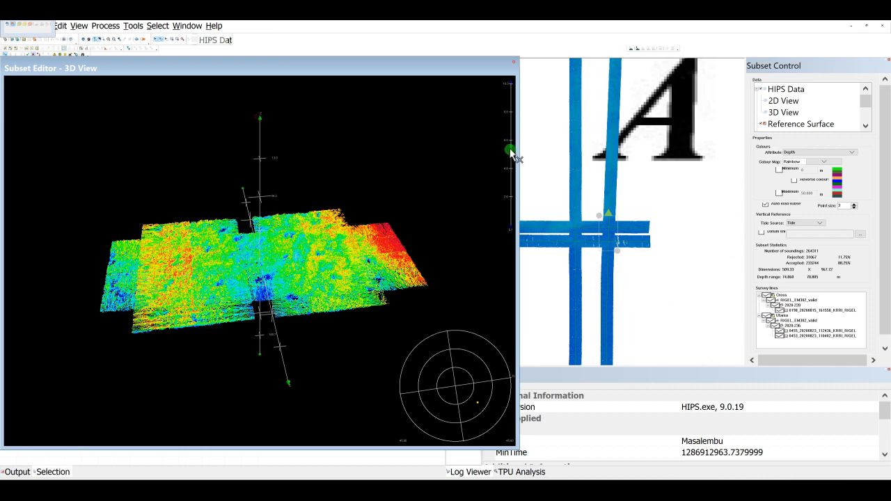
left_click_drag(511, 149, 507, 84)
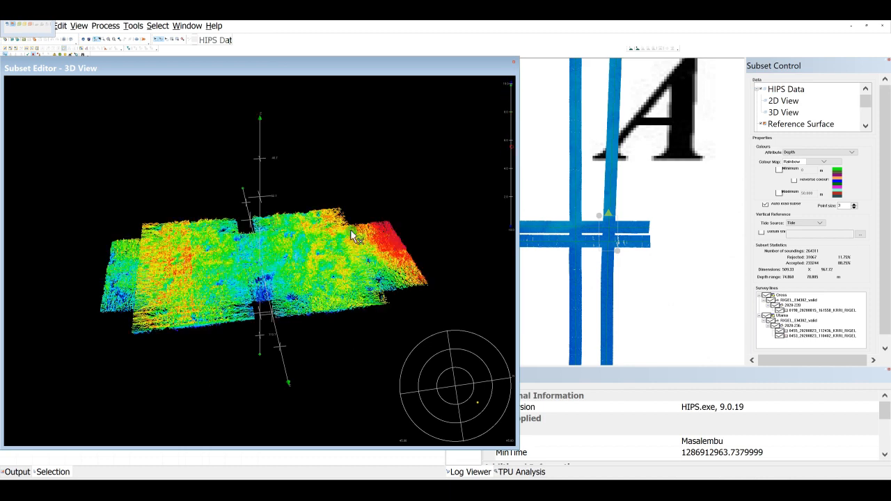
Step: Compare the crossing's soundings coloured by Line, and return to Depth colouring with a lower vertical exaggeration
left_click(807, 149)
left_click(799, 200)
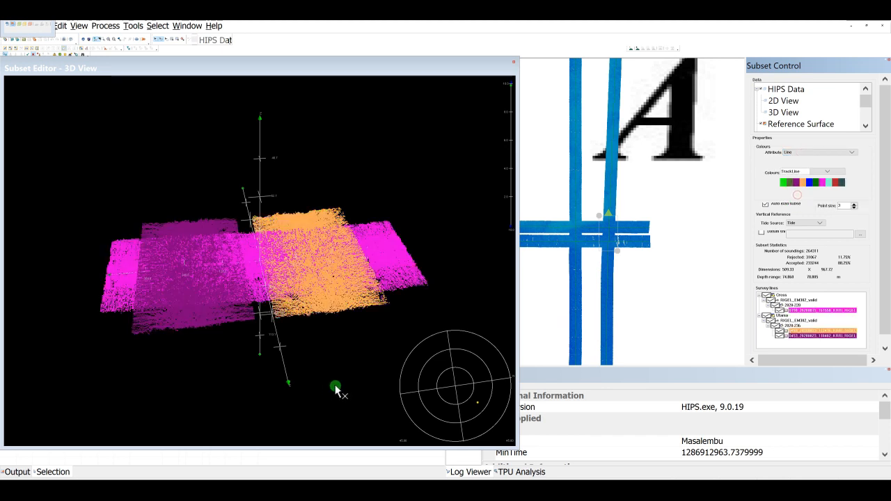
left_click(790, 152)
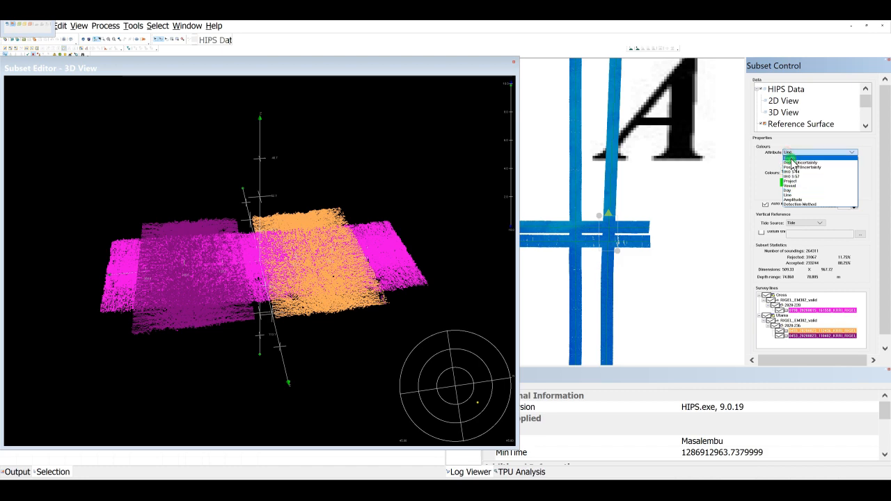
left_click(791, 158)
scroll(636, 298, "down", 2)
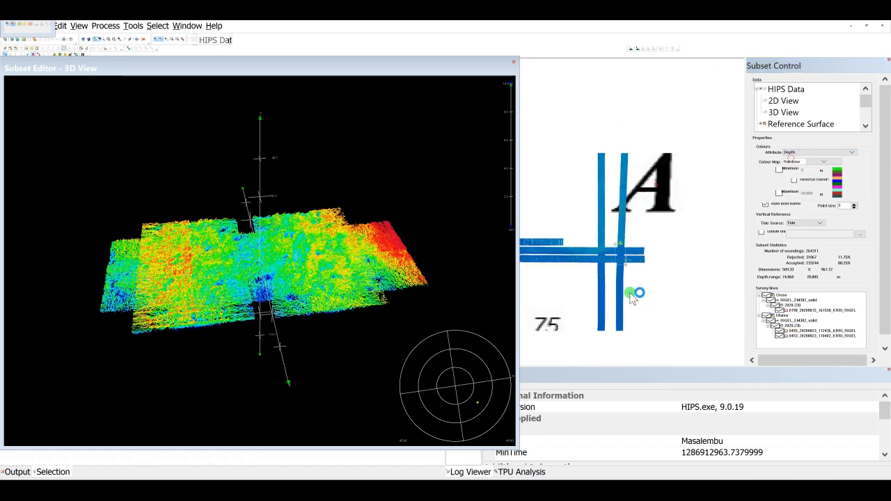
left_click_drag(512, 84, 512, 167)
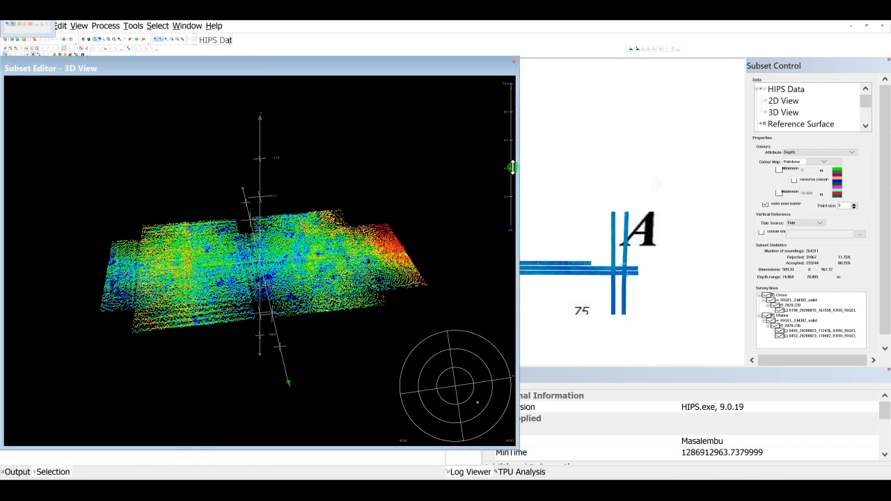
Step: Load a subset along the easternmost cross line over the two lowest northern main lines, just above the circled 36
scroll(632, 251, "down", 2)
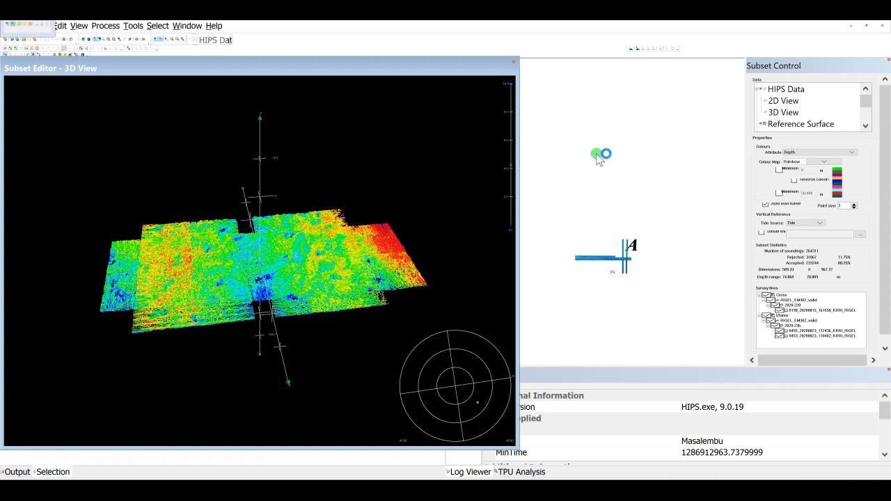
scroll(597, 157, "up", 2)
scroll(628, 167, "up", 2)
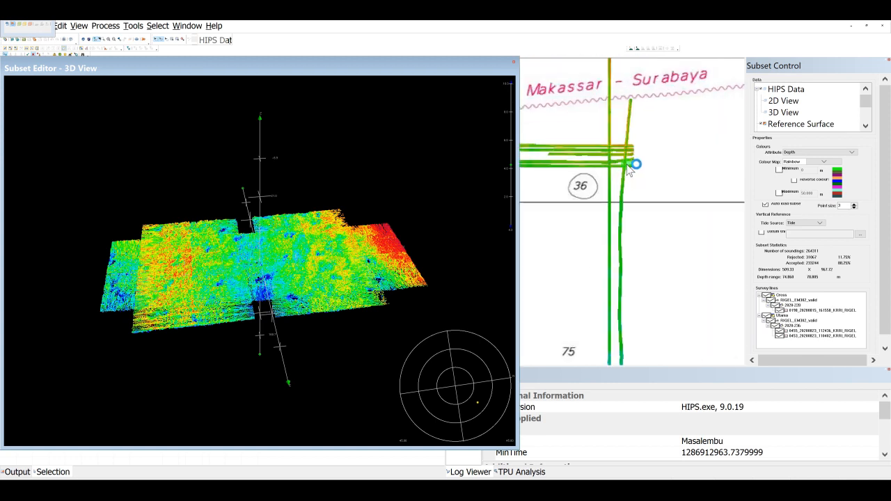
scroll(629, 168, "up", 2)
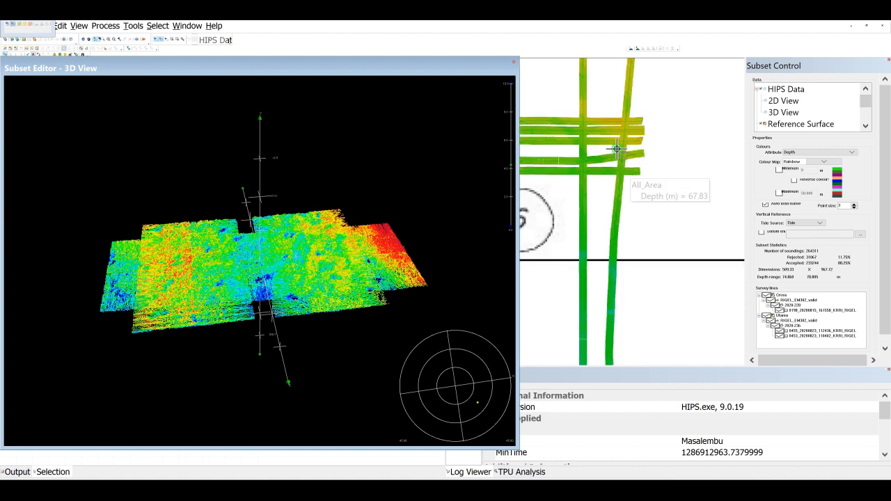
left_click(629, 176)
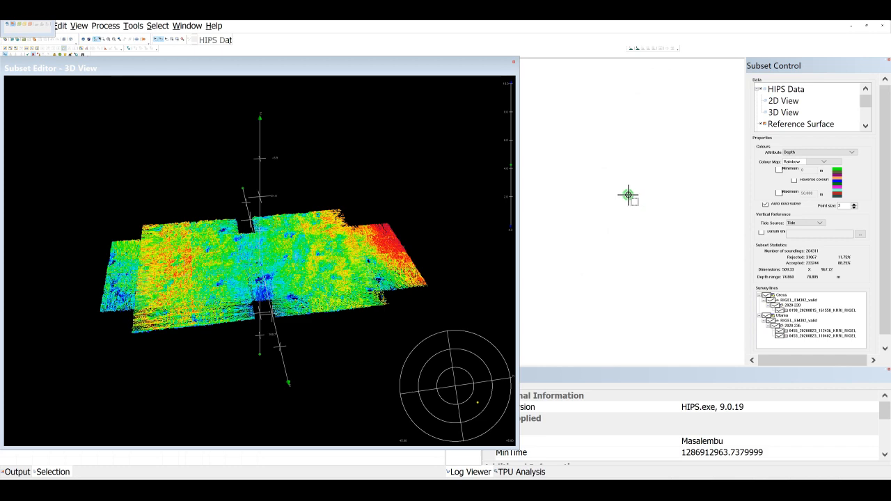
left_click(629, 195)
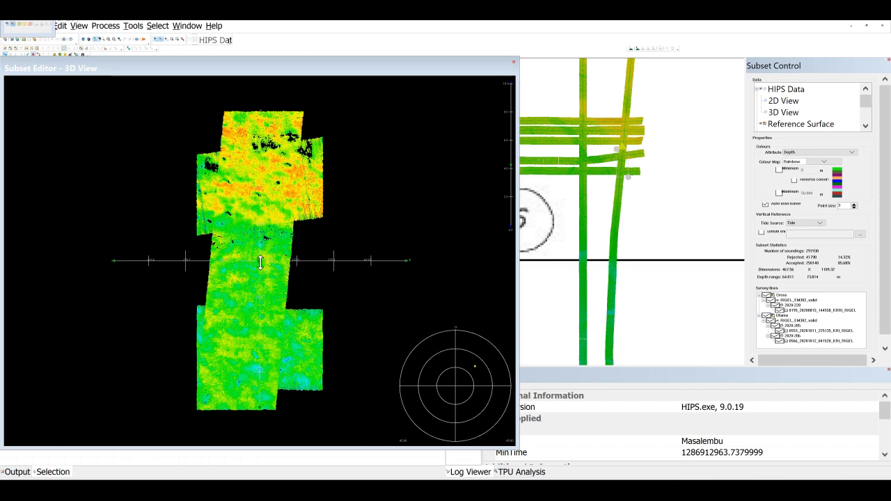
Step: Examine the northern crossing subset obliquely, colour its soundings by Line, and turn it to a low-angle side view
left_click_drag(262, 261, 276, 88)
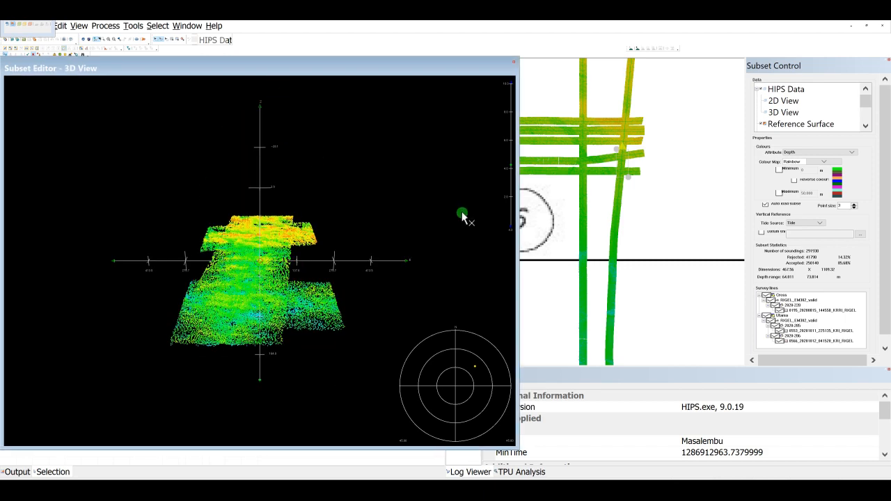
left_click(804, 160)
left_click(801, 197)
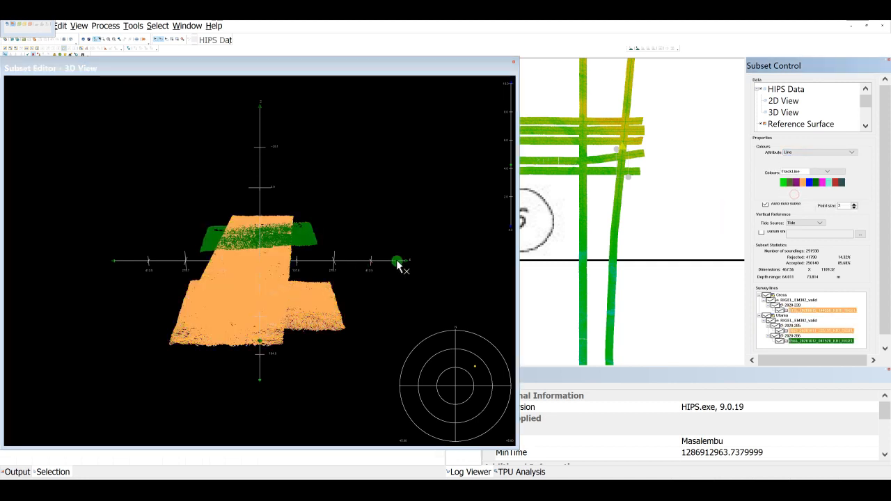
left_click_drag(406, 260, 265, 155)
left_click_drag(256, 327, 260, 380)
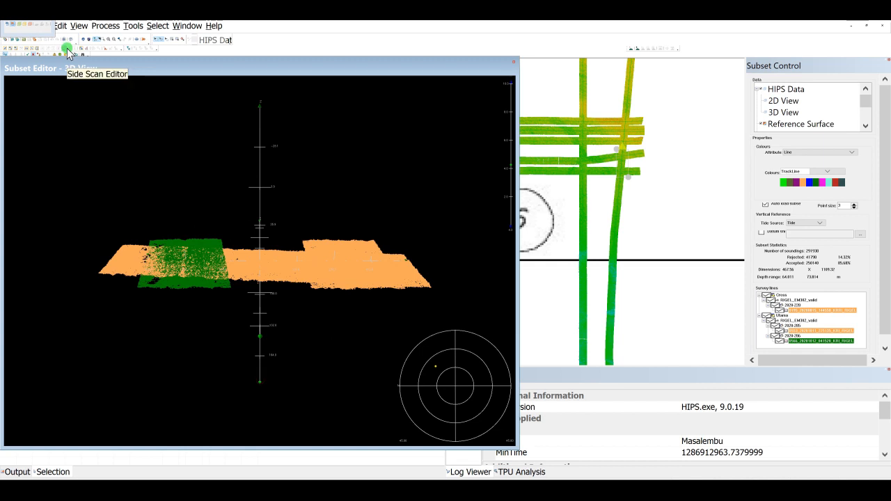